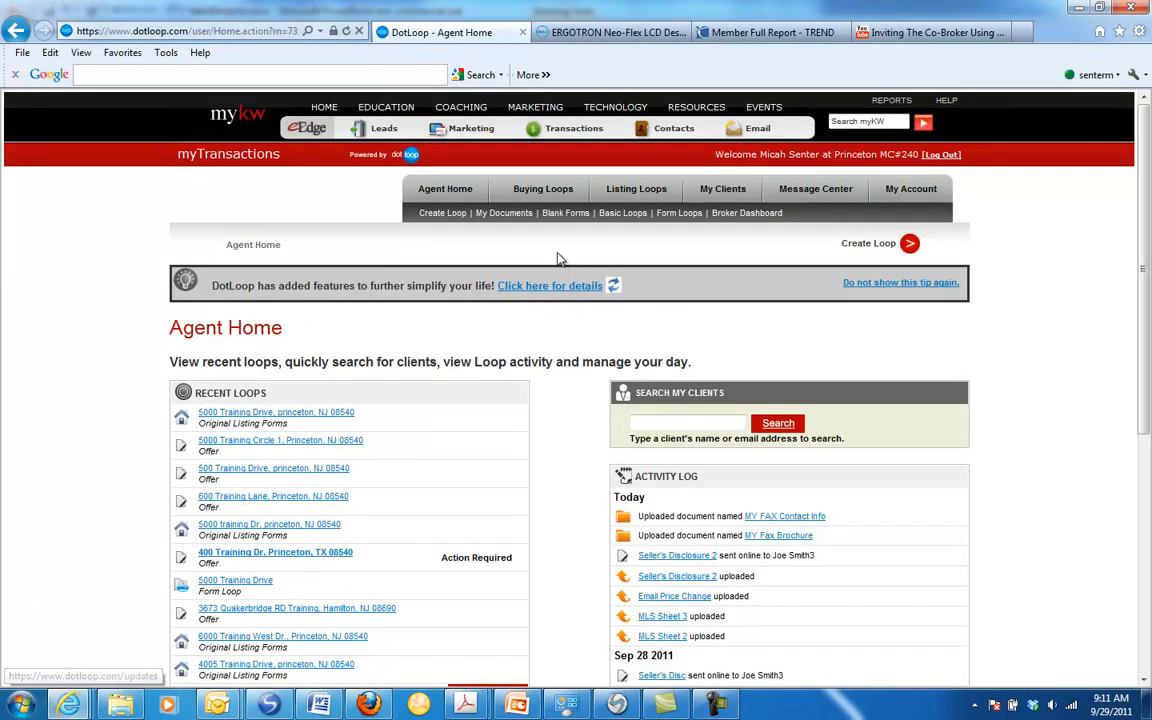
Step: Open the MY FAX folder within the office documents of My Documents
click(500, 216)
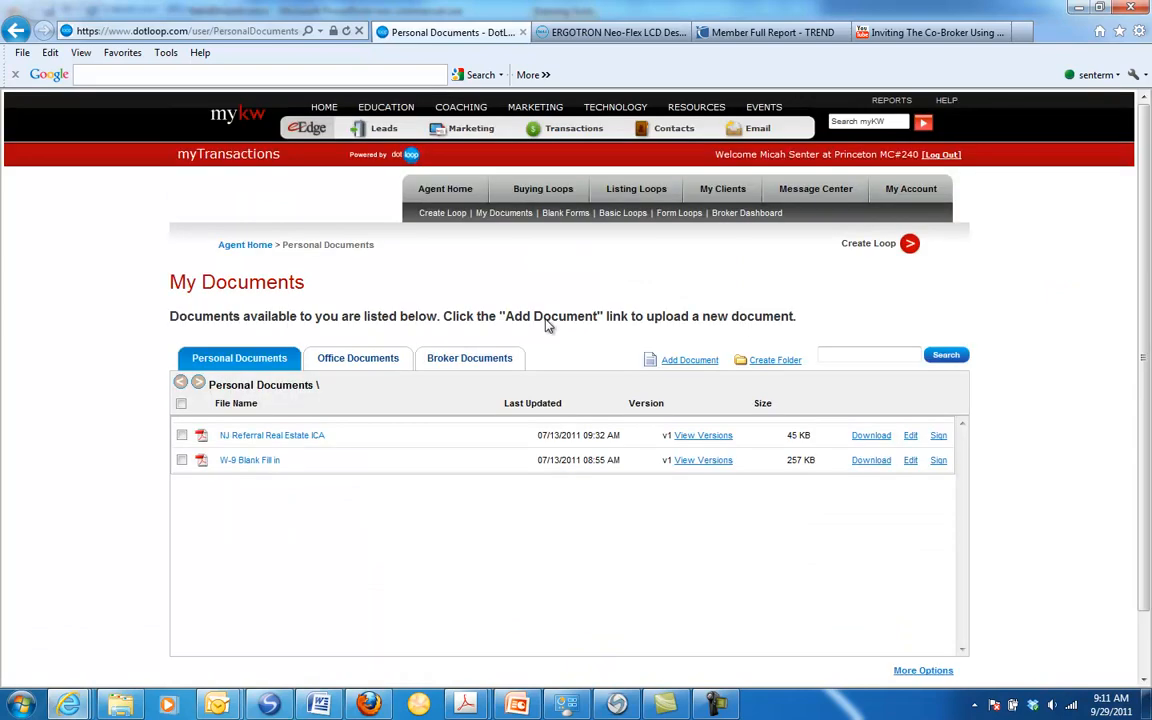
click(357, 359)
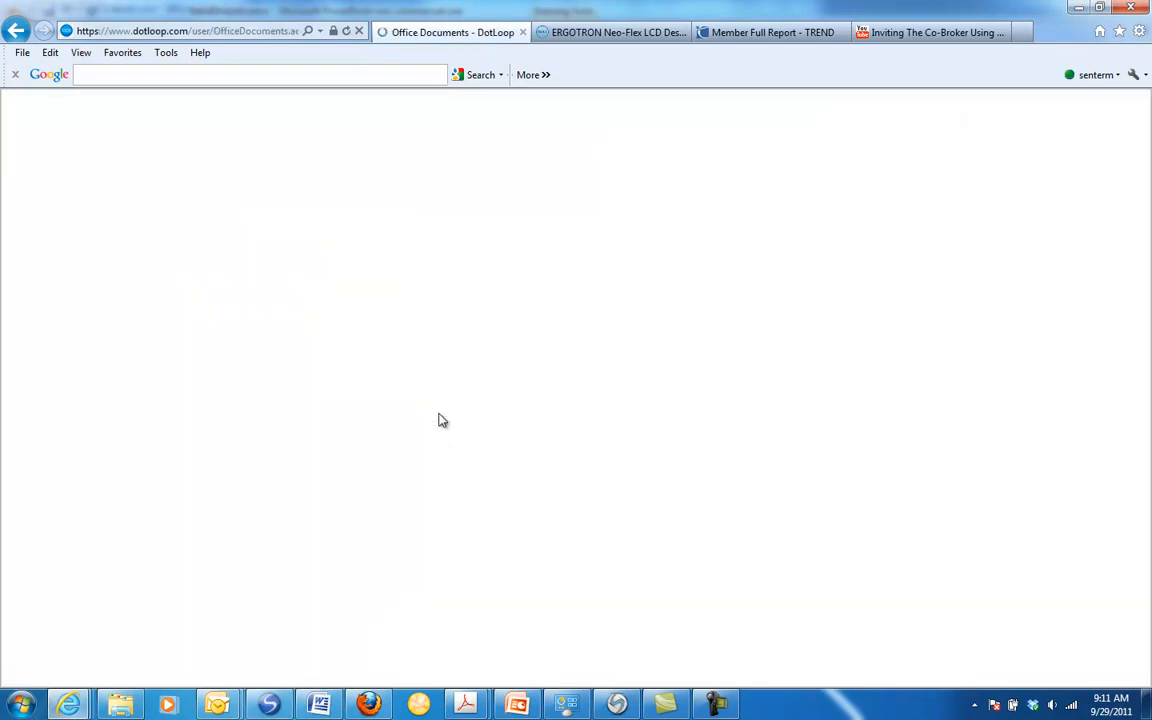
scroll(440, 420, down, 3)
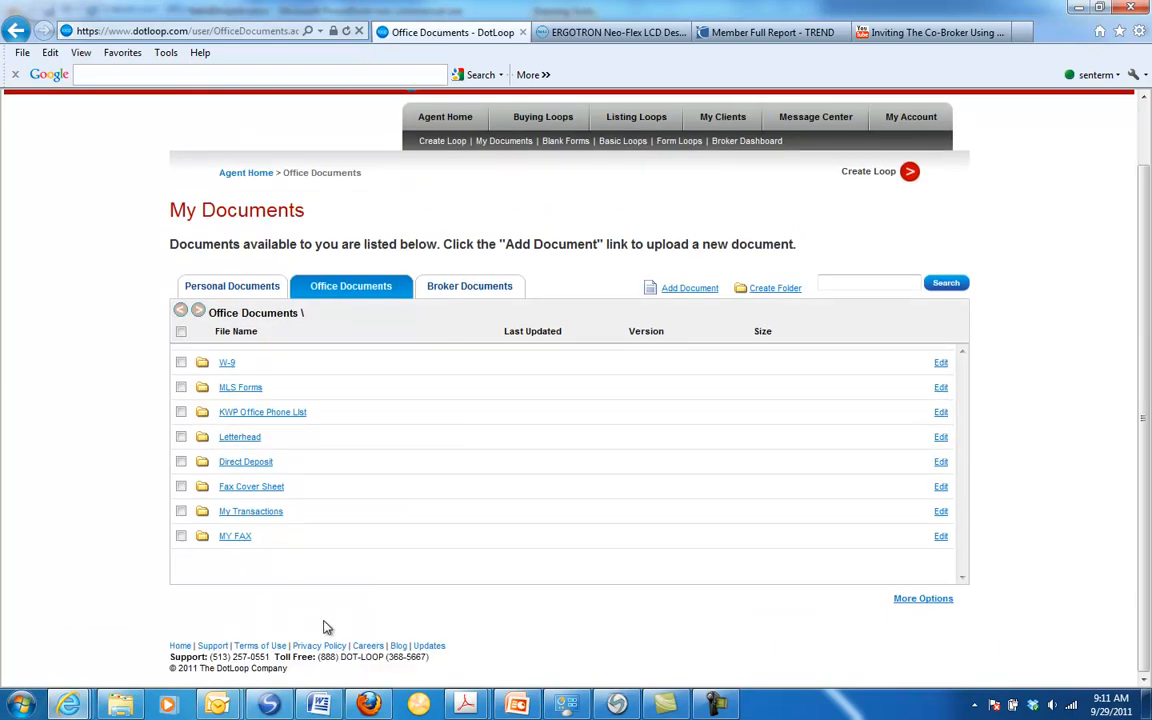
click(236, 537)
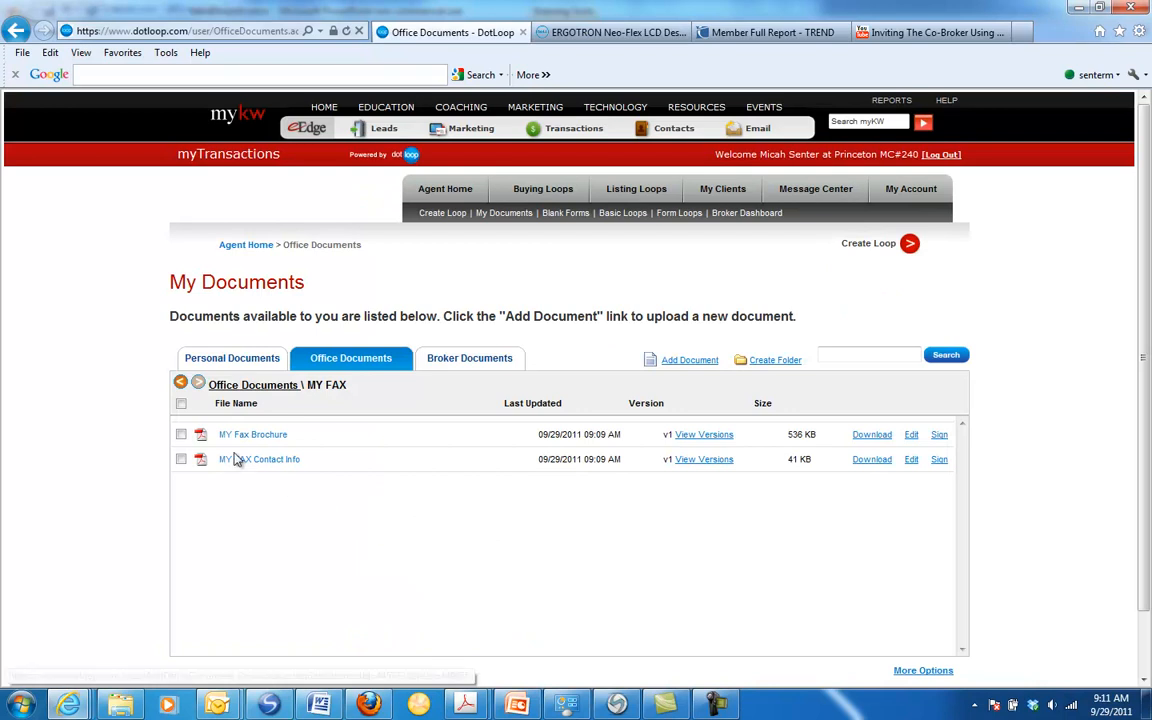
scroll(250, 466, down, 1)
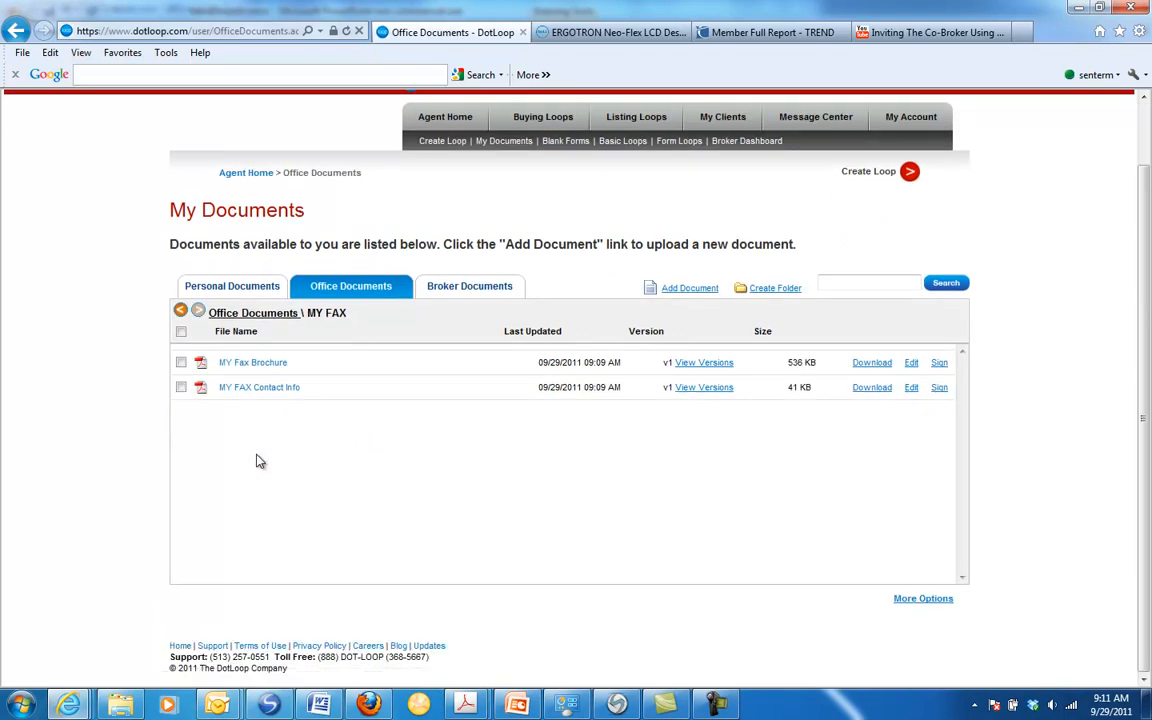
scroll(256, 461, up, 1)
Step: Select MY Fax Brochure, open its downloaded PDF for viewing, and return to the office documents list
click(182, 436)
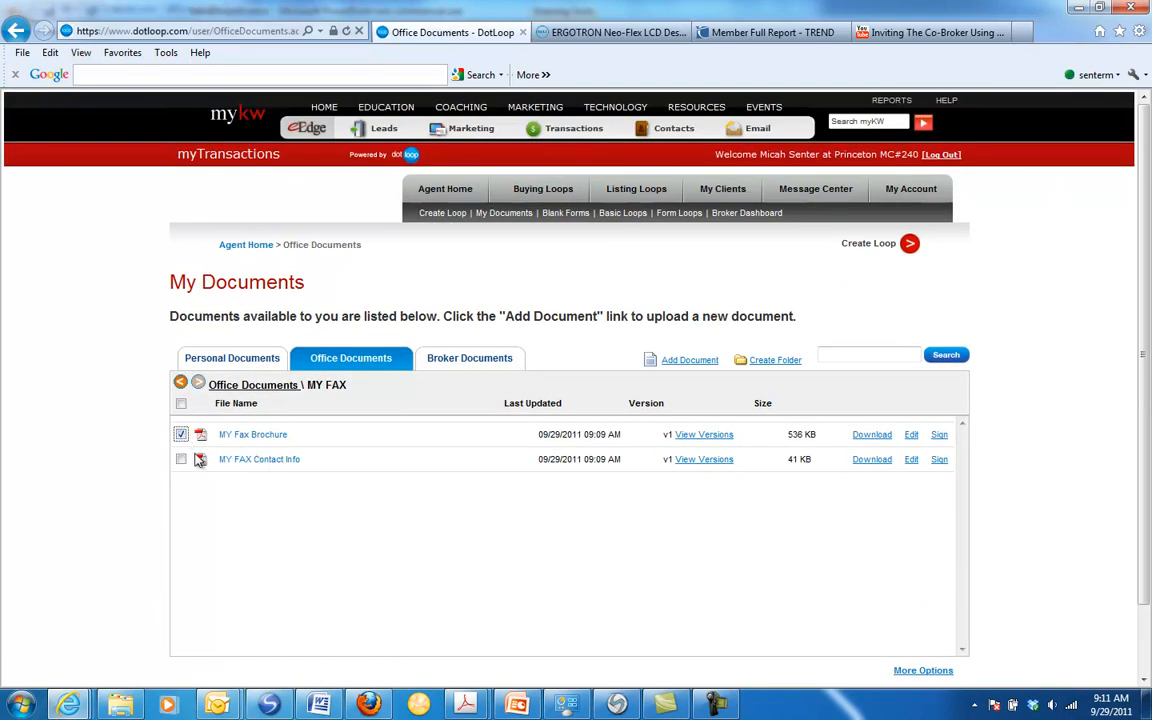
click(871, 436)
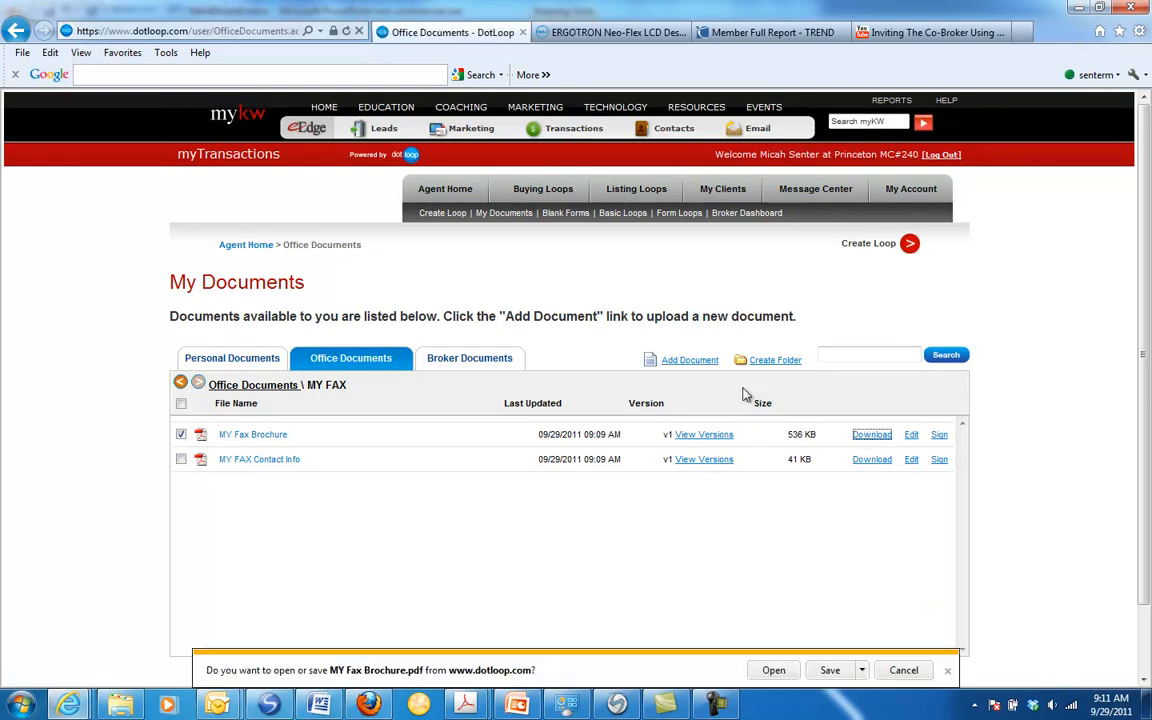
click(774, 670)
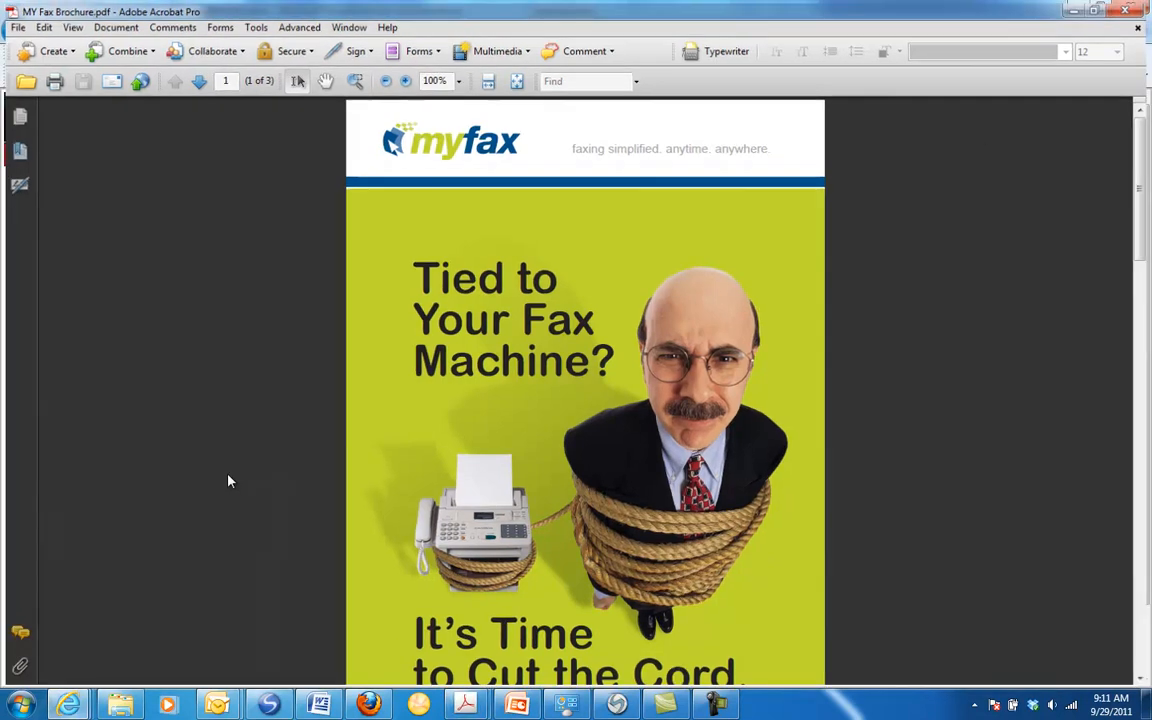
click(54, 711)
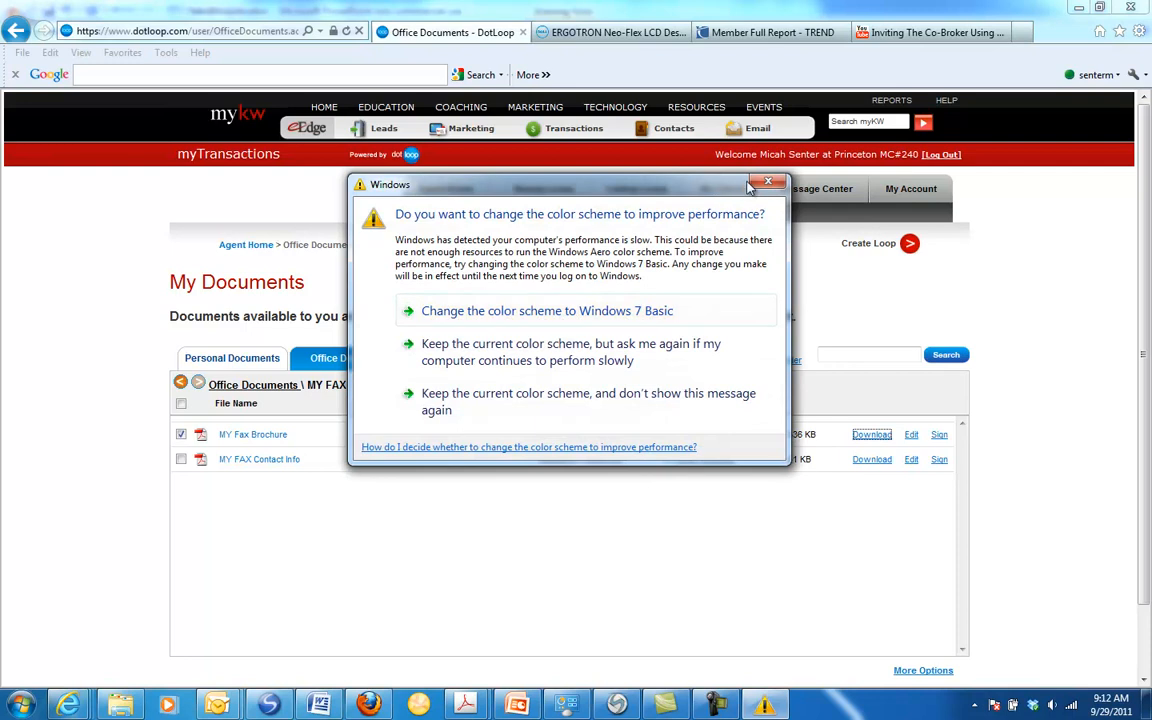
click(767, 183)
scroll(706, 267, down, 2)
scroll(704, 277, up, 2)
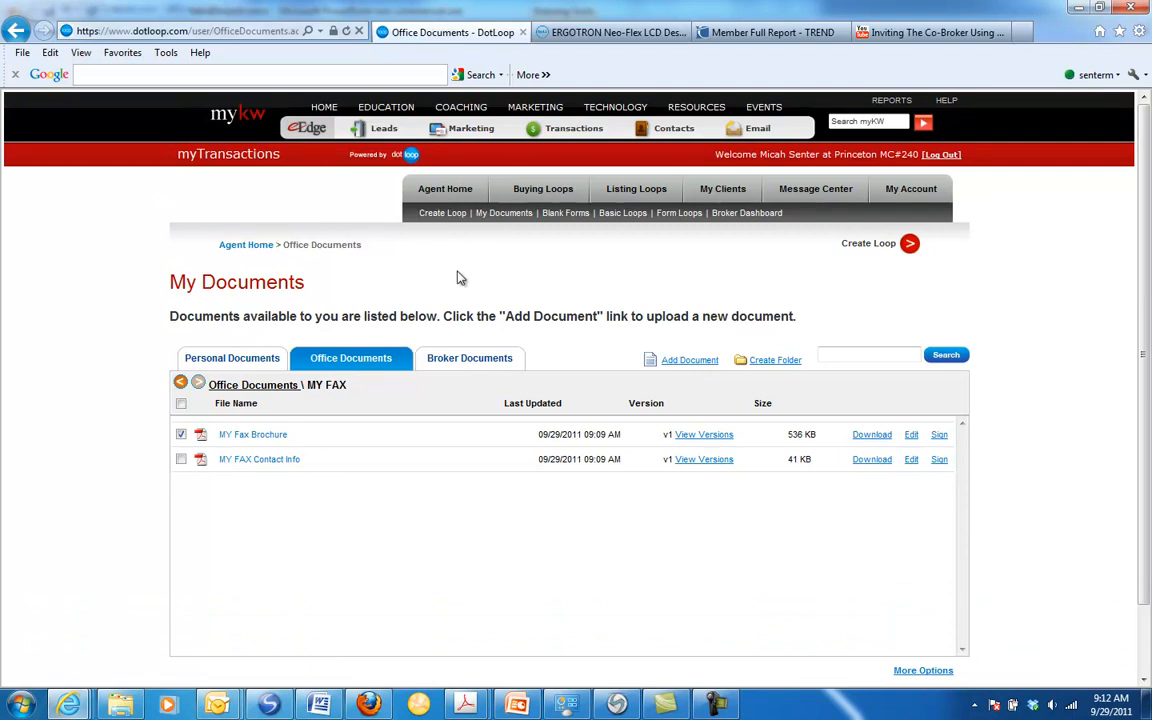
Step: Create an offer loop for the third listing among the listing loops, keeping the suggested loop name
click(620, 191)
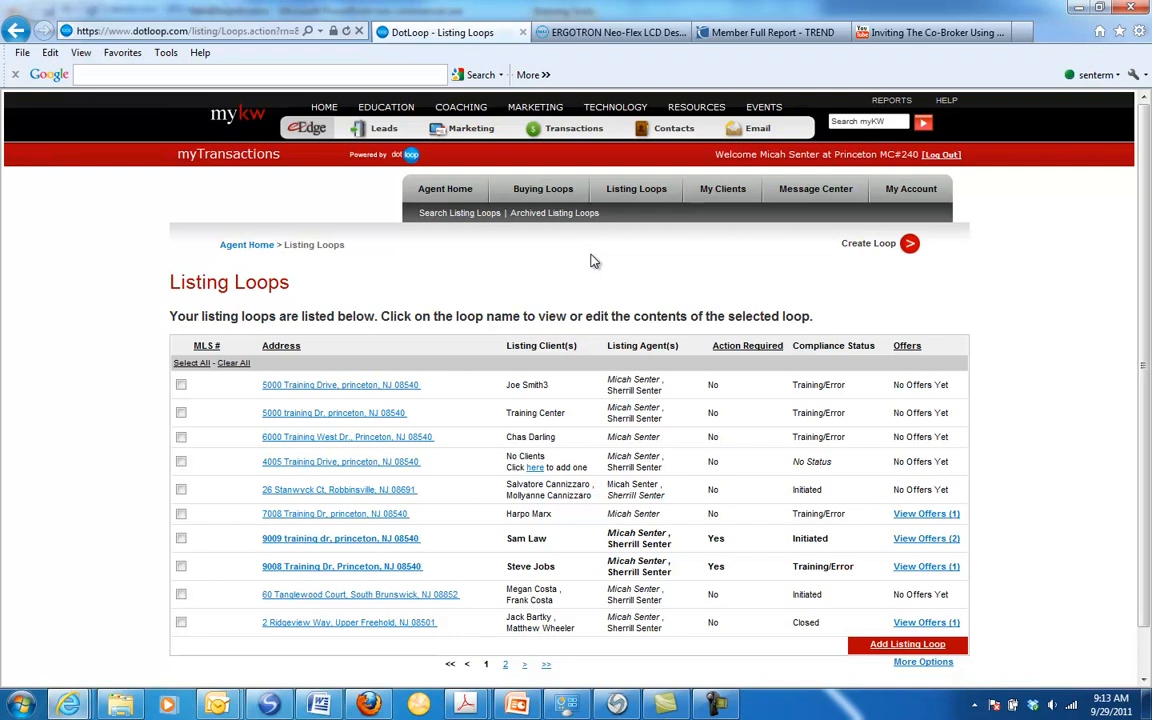
scroll(468, 304, down, 1)
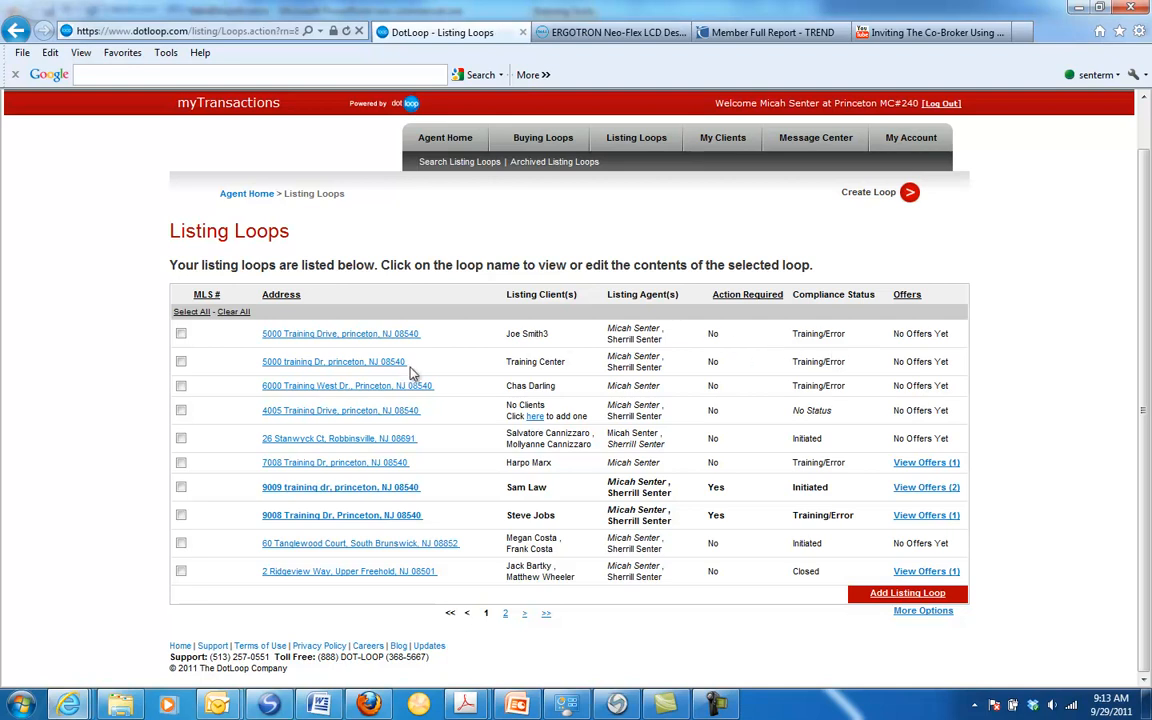
click(320, 386)
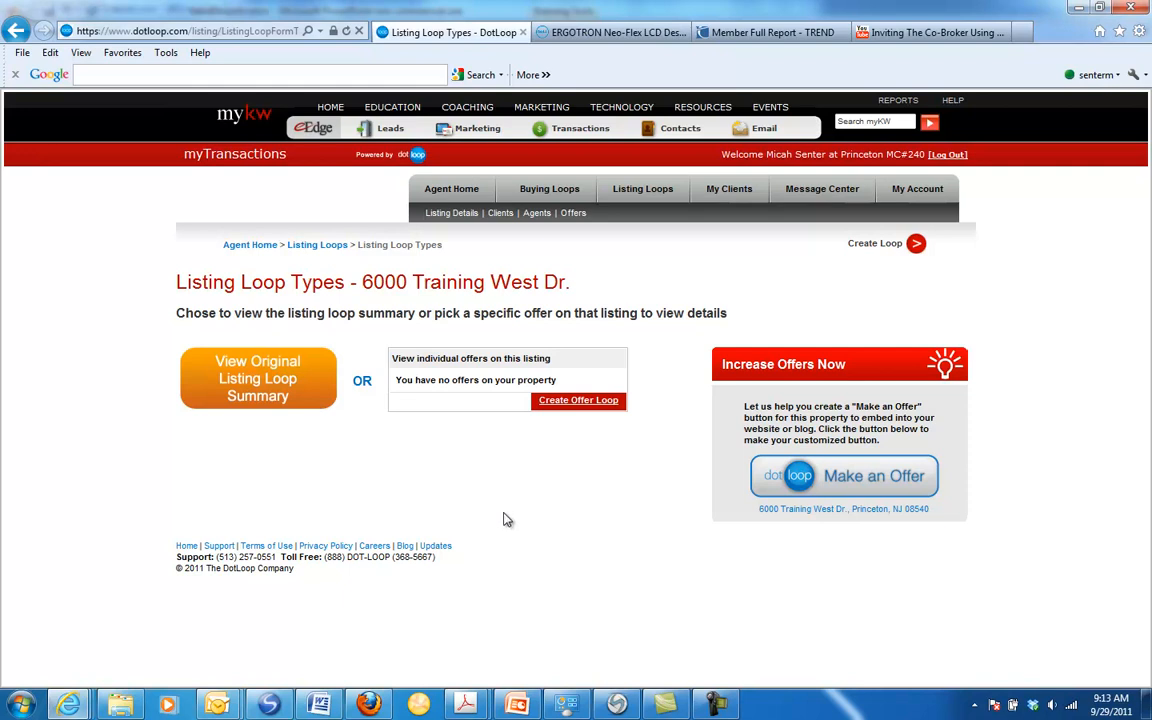
click(572, 402)
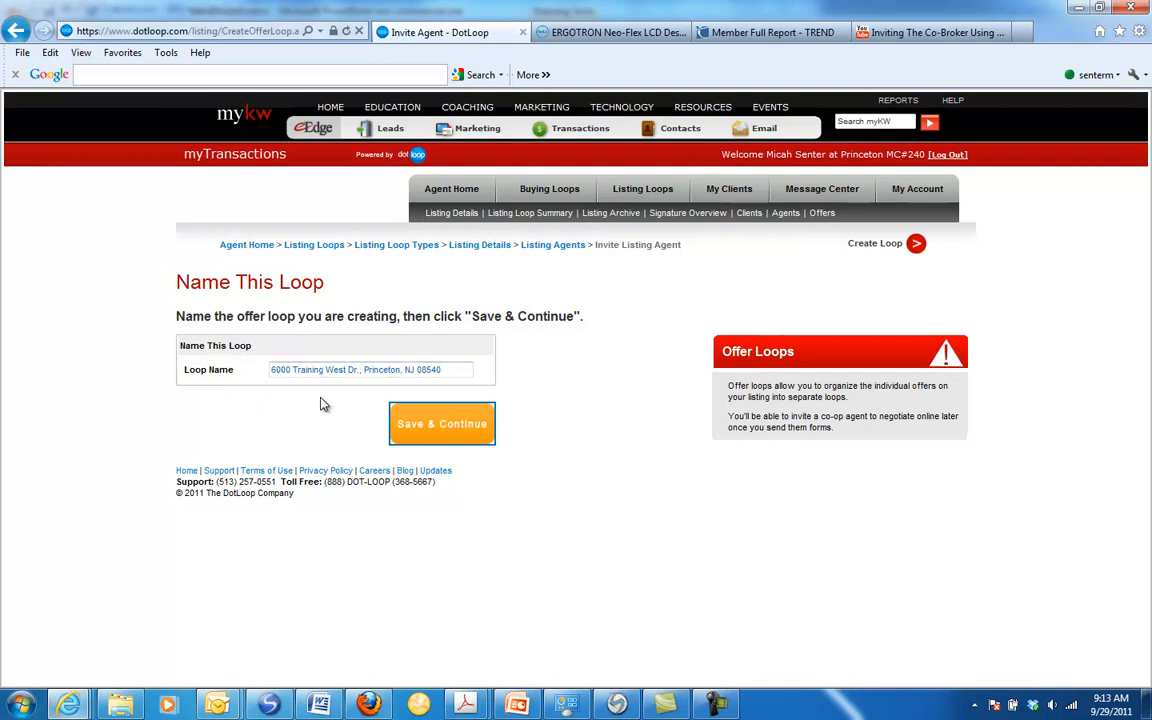
click(452, 430)
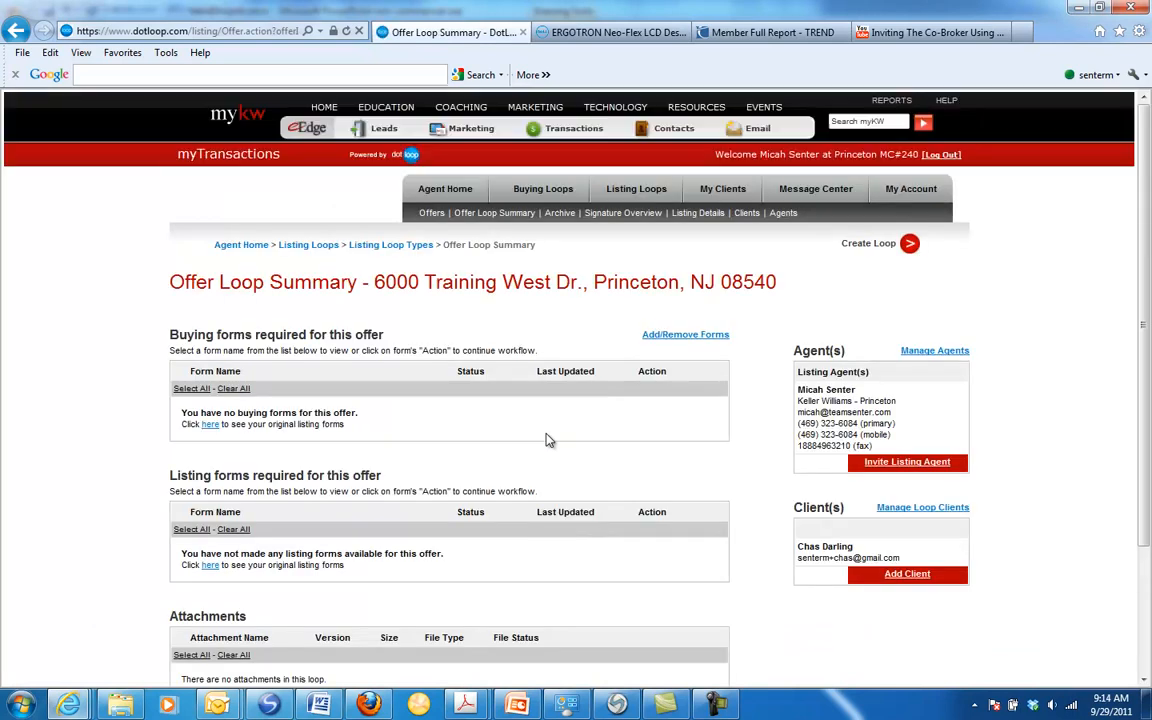
Step: Examine the buying forms, listing forms, attachments, agents and clients sections of the offer loop summary
scroll(550, 441, down, 3)
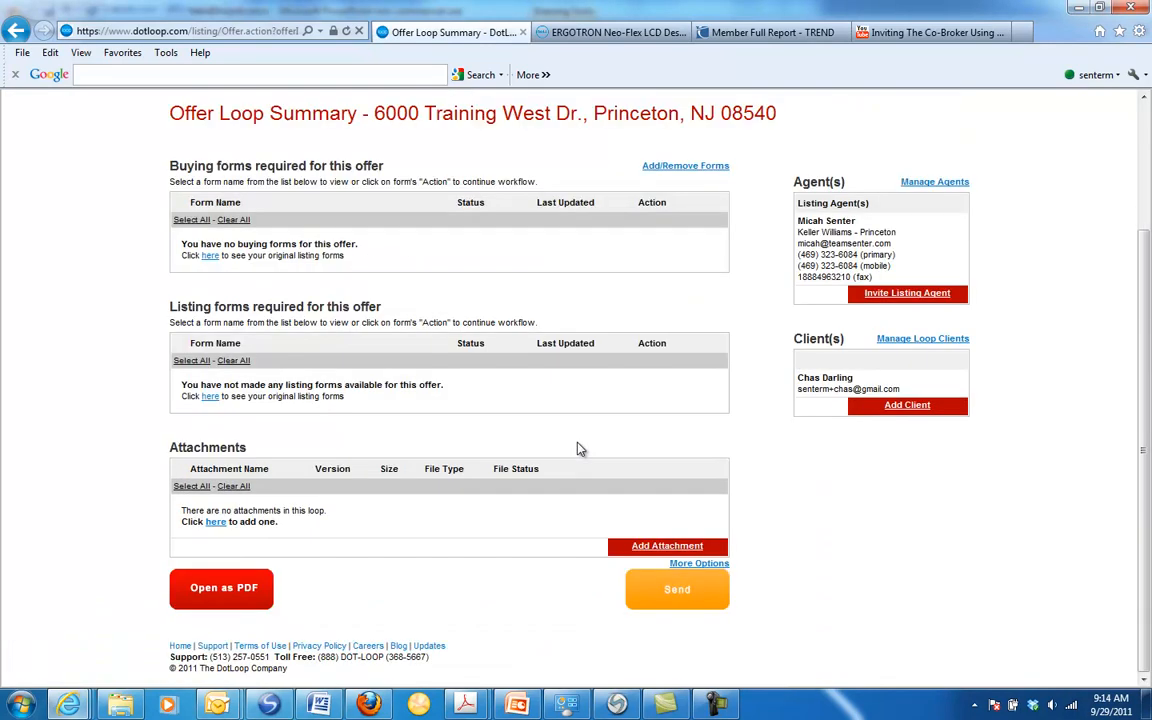
scroll(577, 449, up, 1)
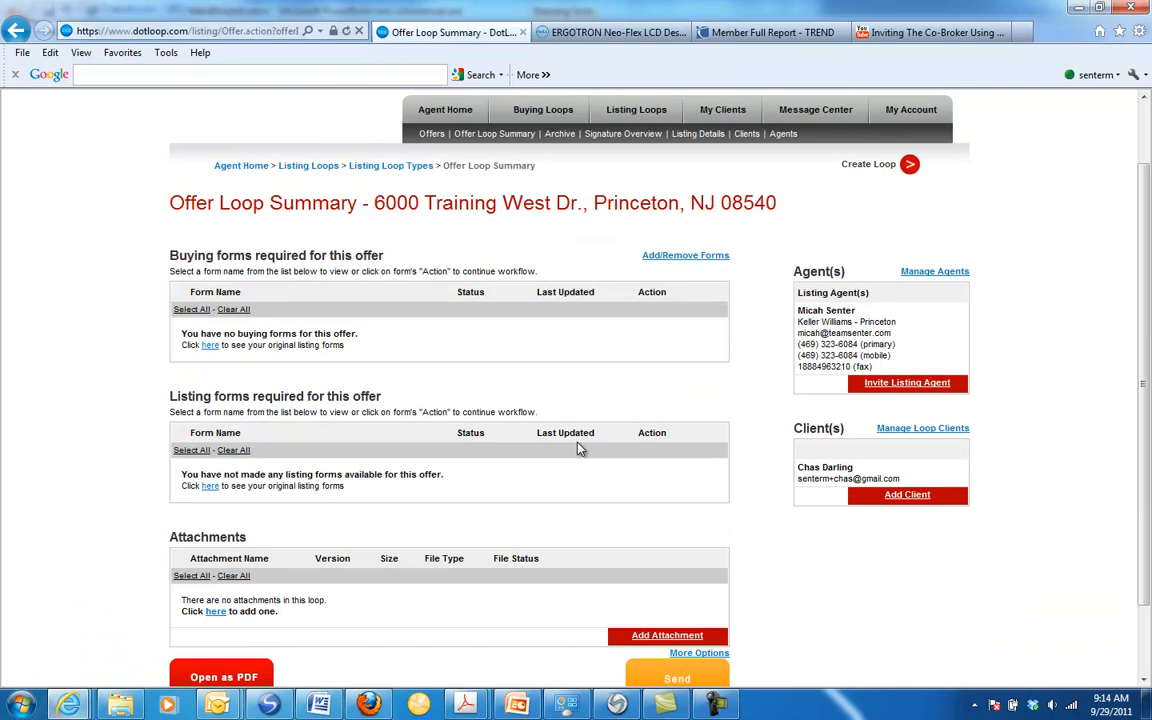
scroll(580, 442, down, 1)
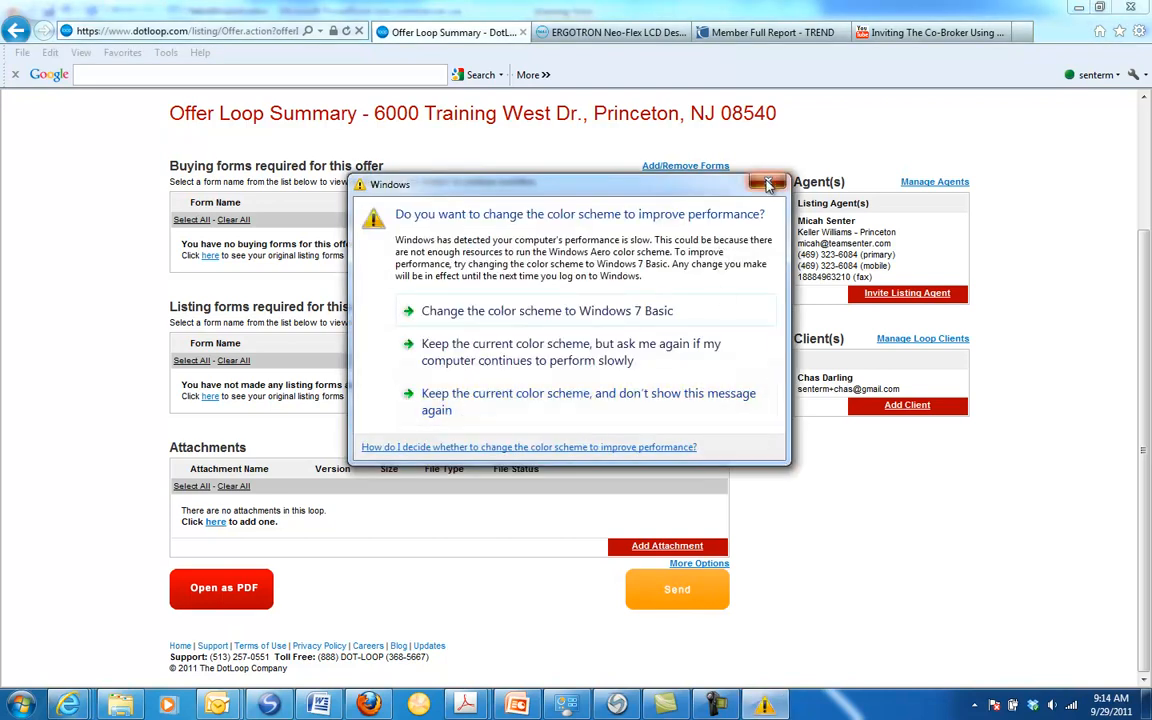
click(768, 184)
scroll(634, 430, up, 3)
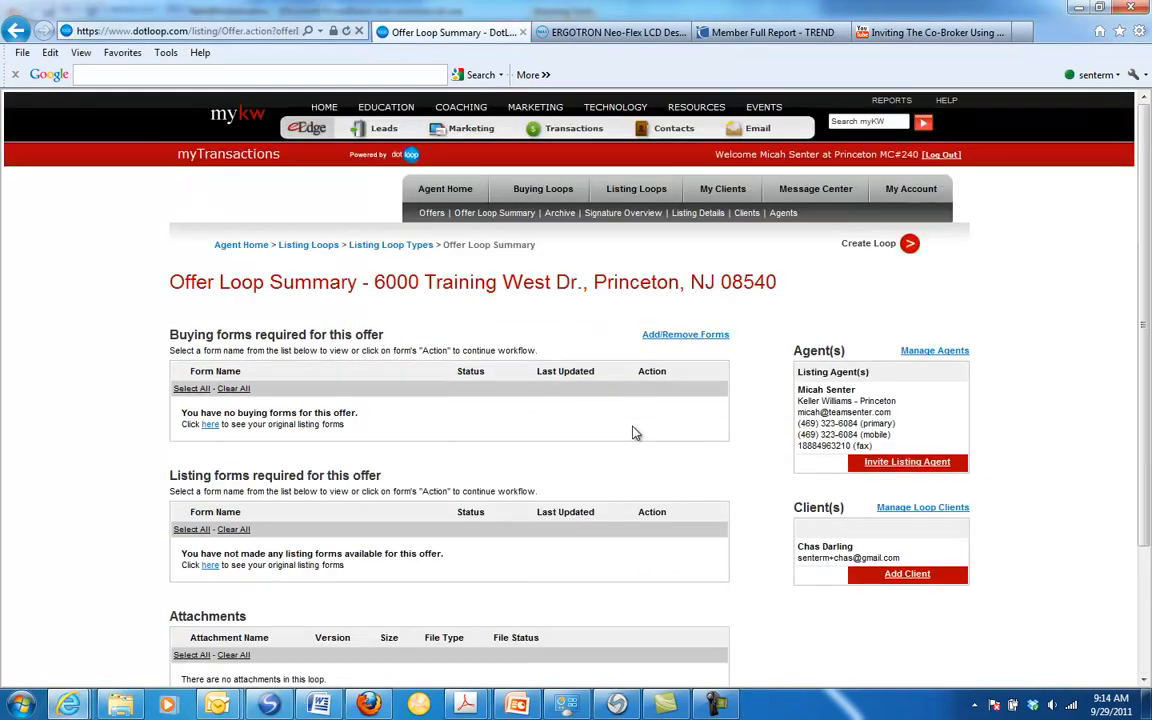
scroll(632, 432, down, 3)
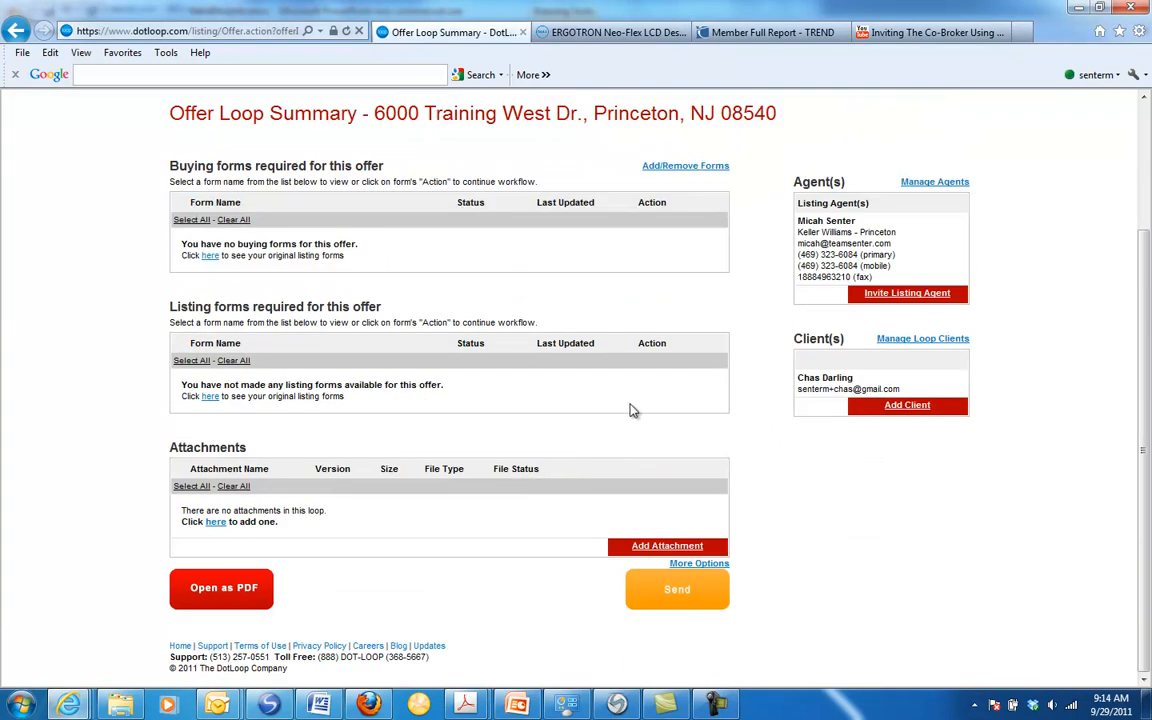
scroll(632, 410, up, 3)
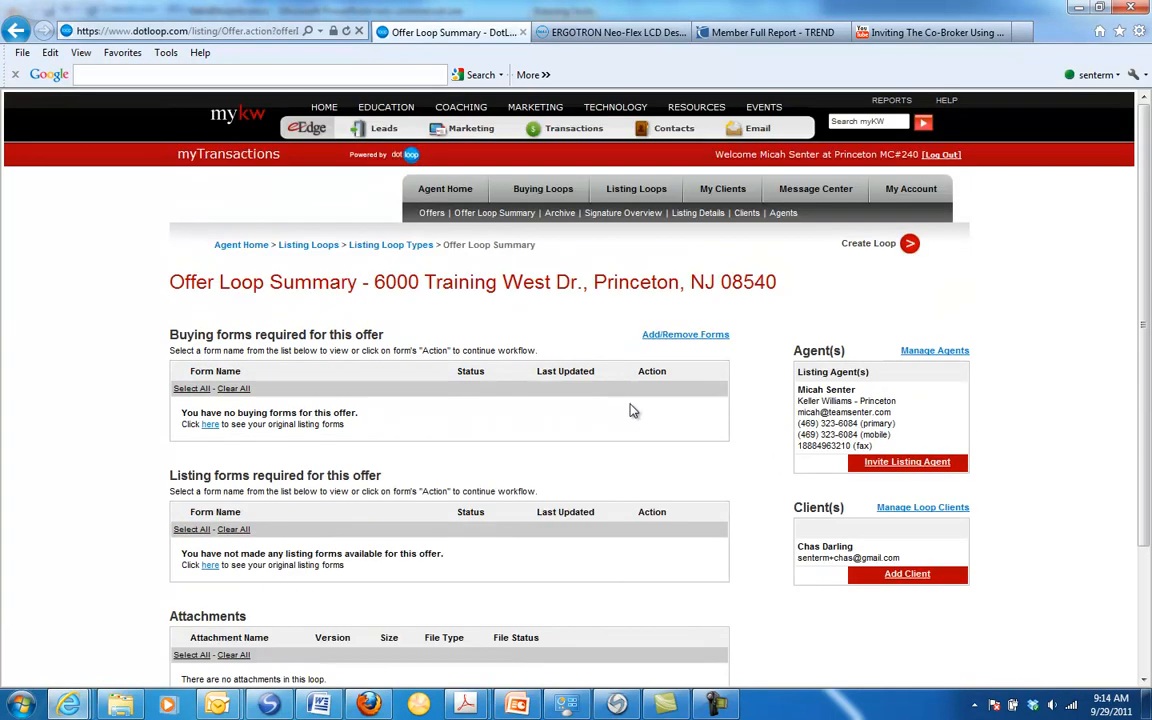
scroll(632, 410, down, 3)
scroll(632, 410, up, 3)
Step: Start a new attachment for the offer loop and choose Contract Training.pdf from the Desktop as its file
scroll(630, 406, down, 3)
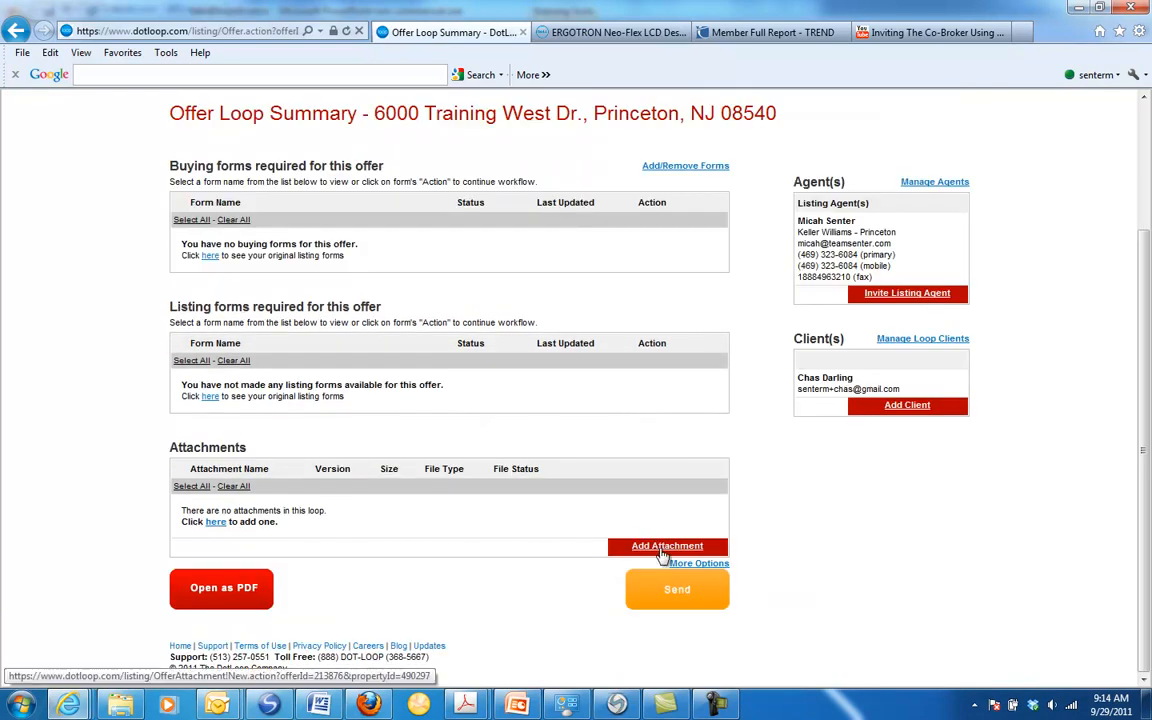
click(626, 546)
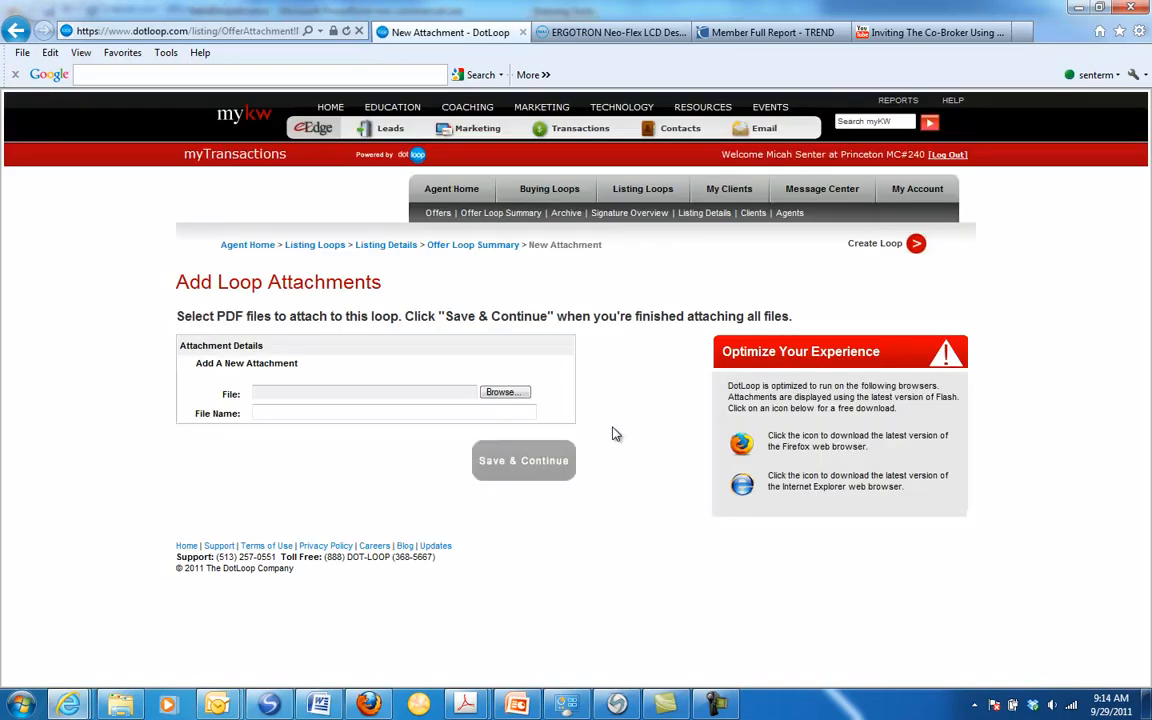
click(488, 394)
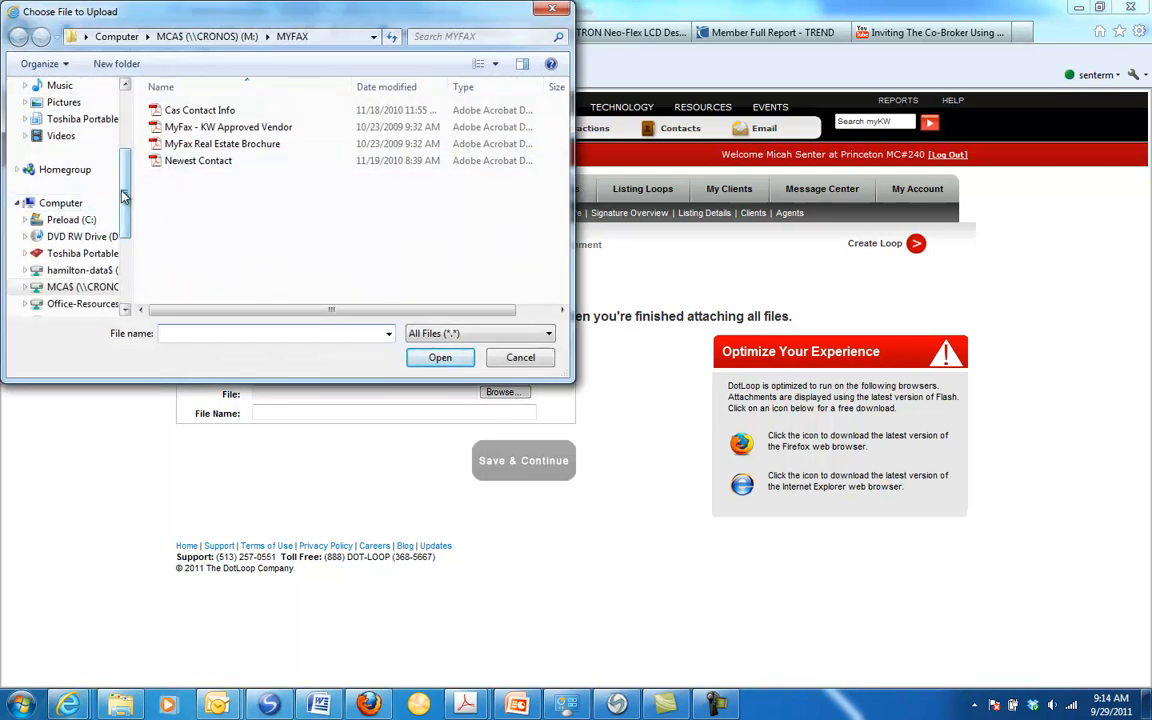
drag(122, 197, 117, 128)
click(68, 109)
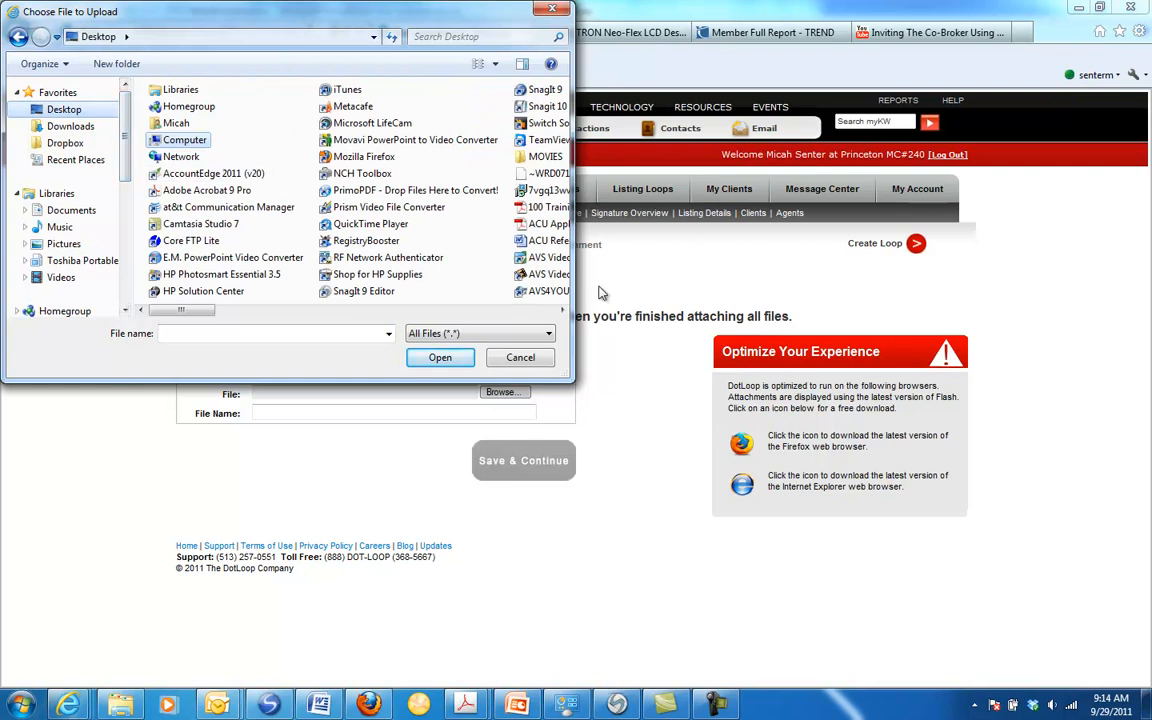
scroll(508, 286, right, 2)
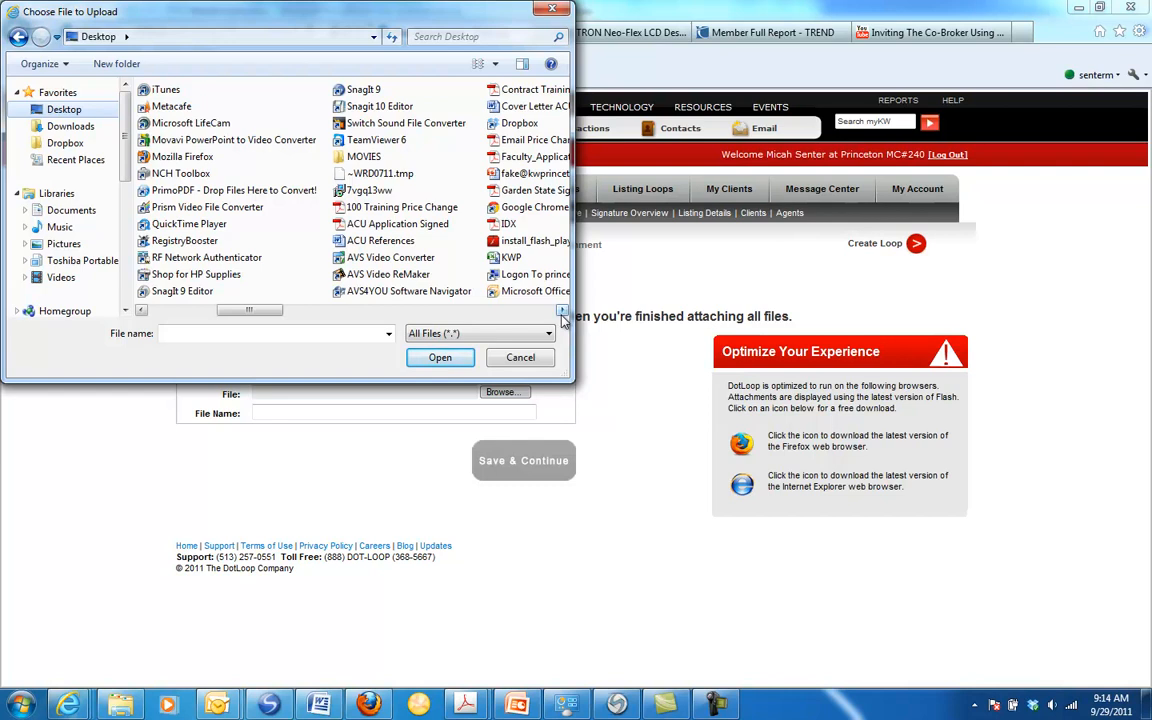
click(562, 311)
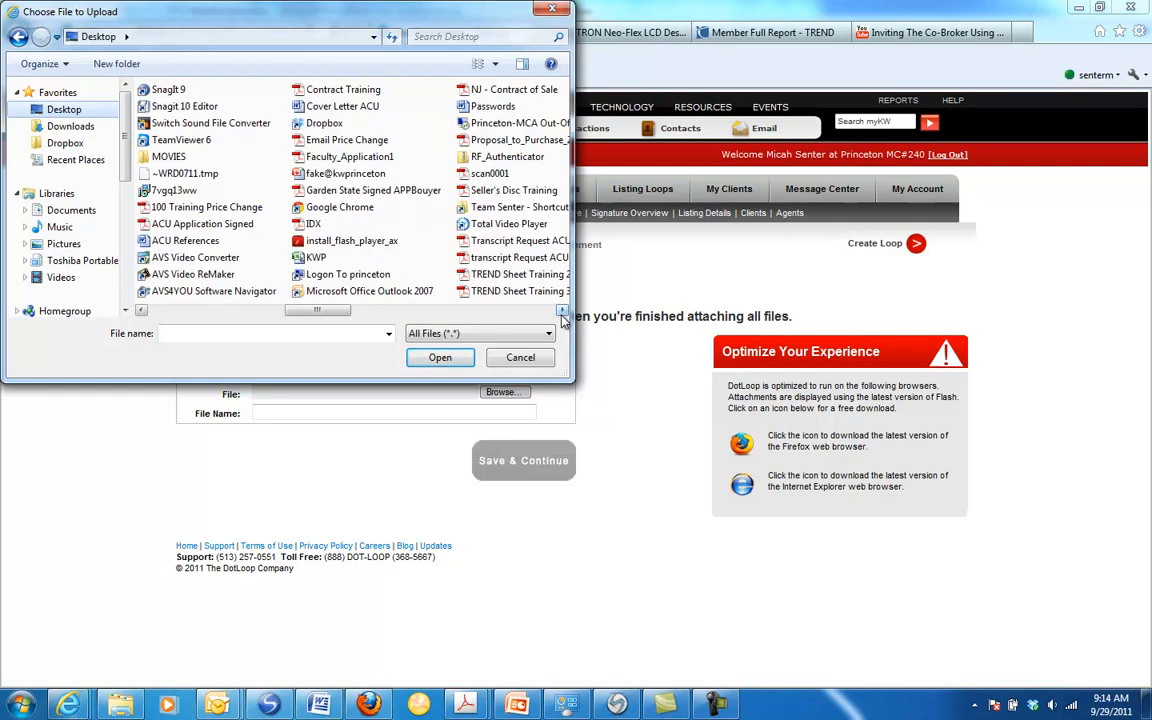
double_click(322, 92)
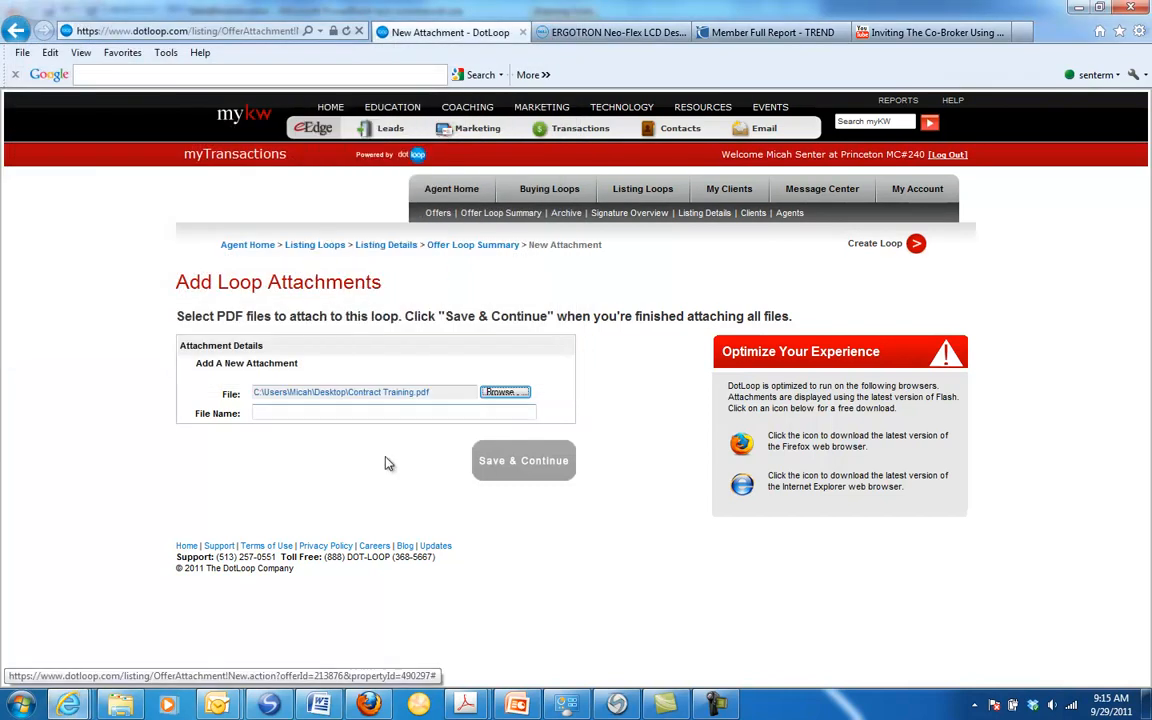
Step: Name the attachment Contract and save it to the offer loop
click(354, 413)
text(Contract)
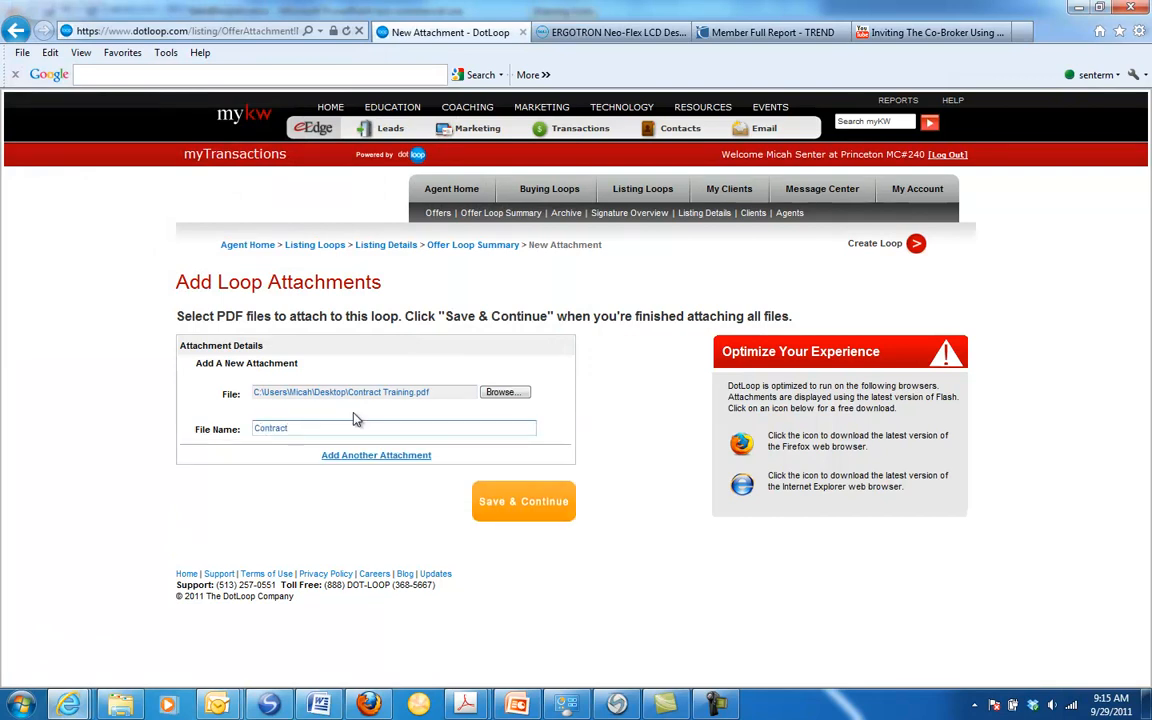
click(525, 501)
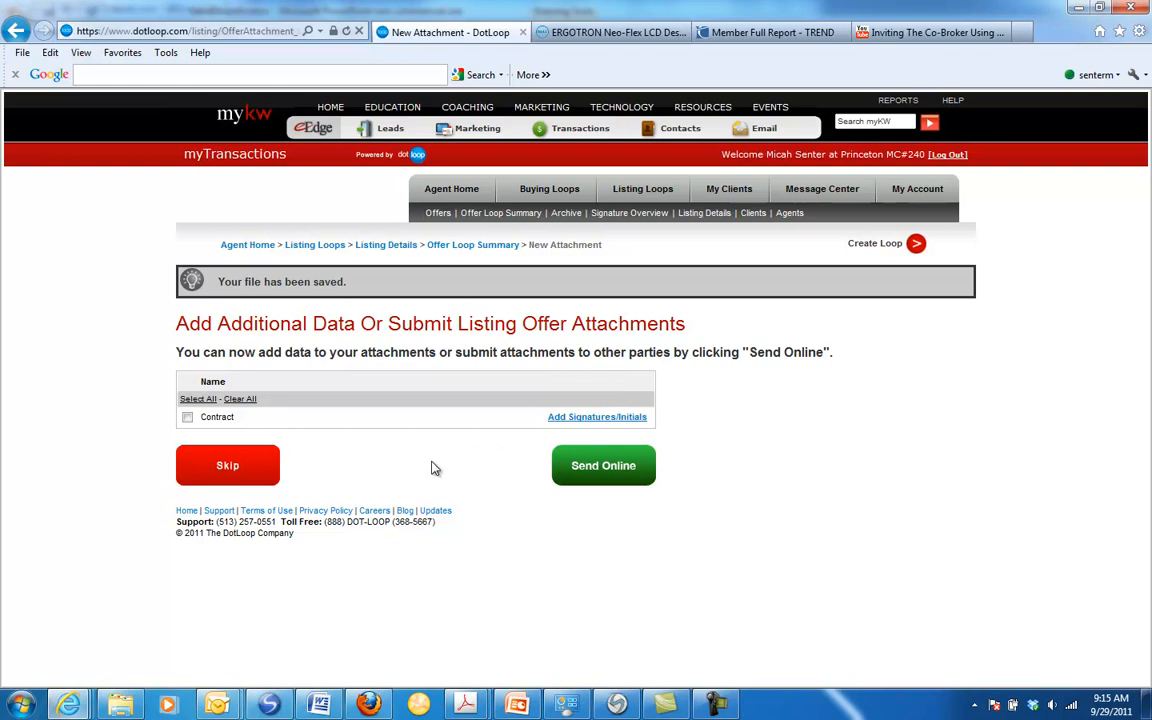
Step: Open the Contract attachment for adding signatures and initials, and page through the document to page 7
click(597, 417)
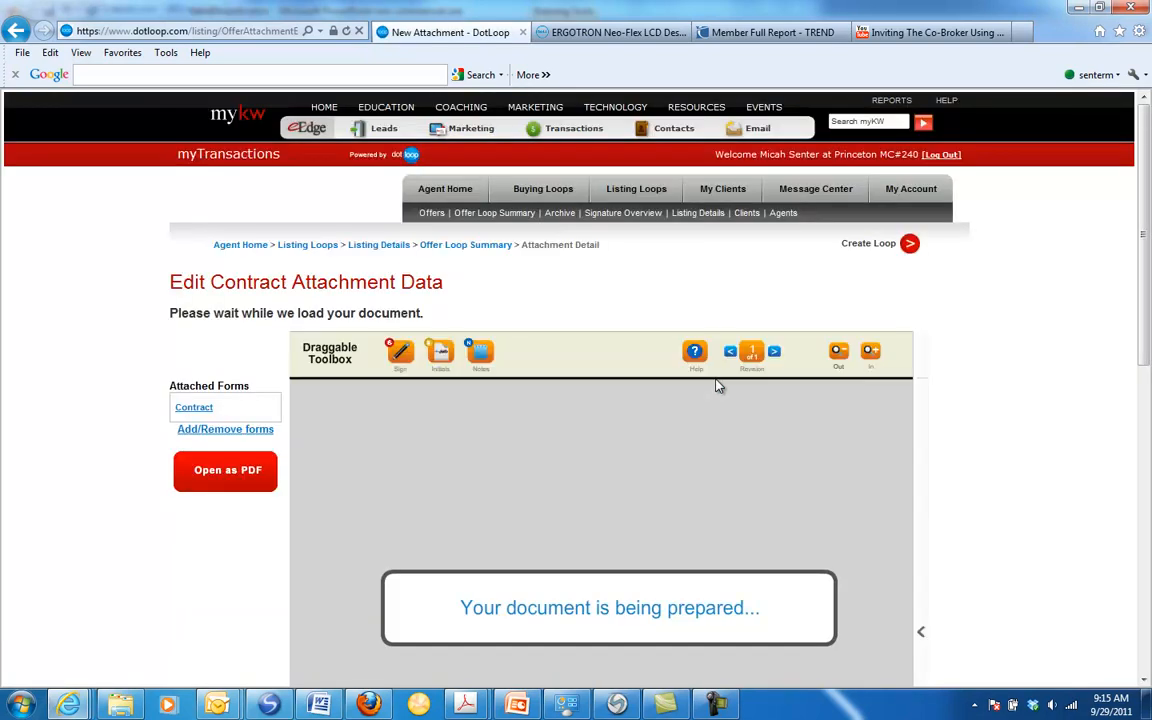
scroll(951, 411, down, 5)
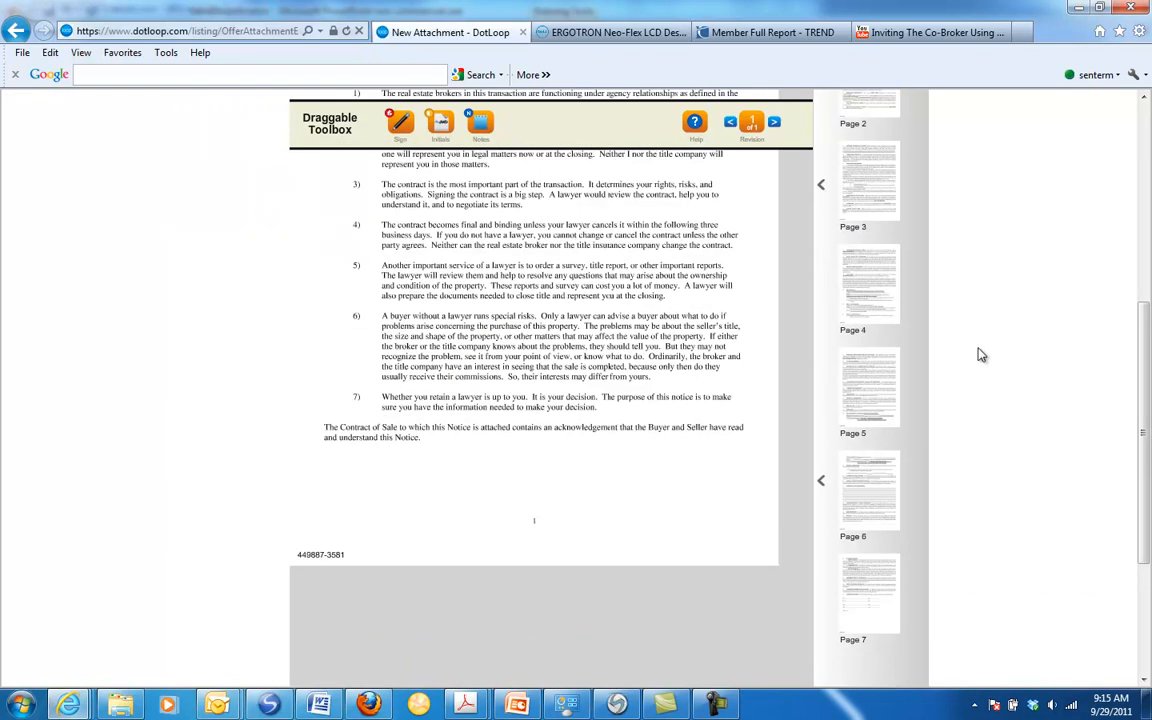
scroll(479, 520, down, 4)
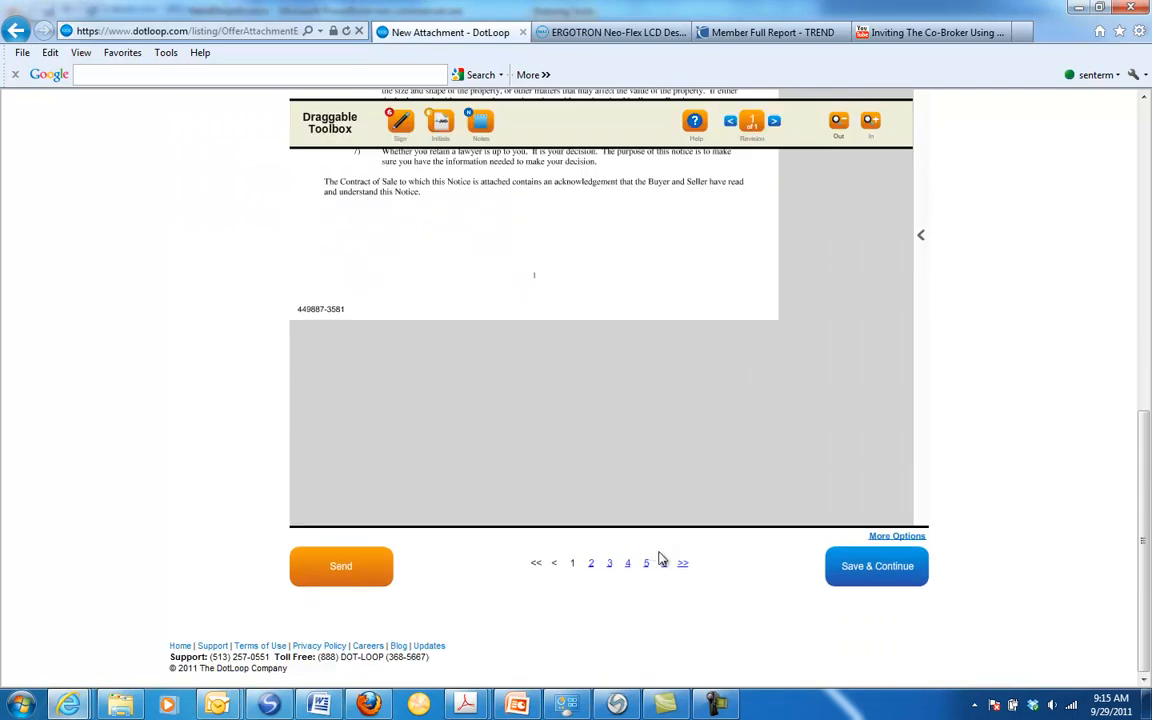
click(592, 565)
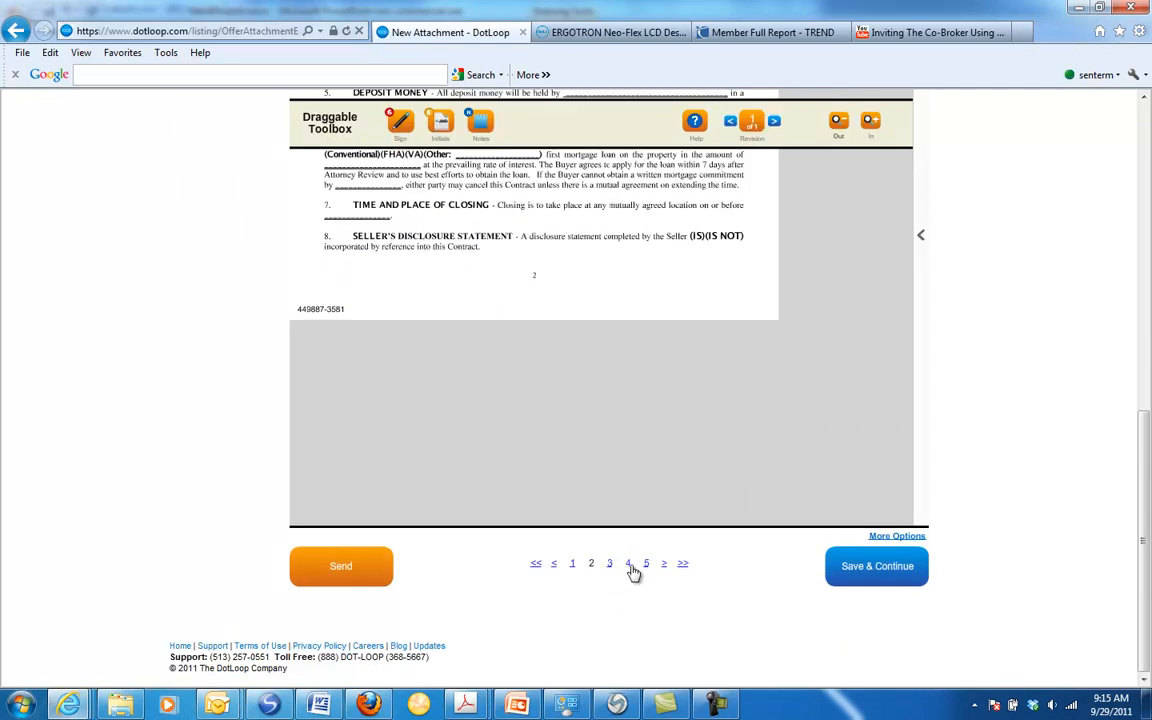
scroll(636, 570, up, 2)
scroll(636, 567, down, 1)
click(610, 654)
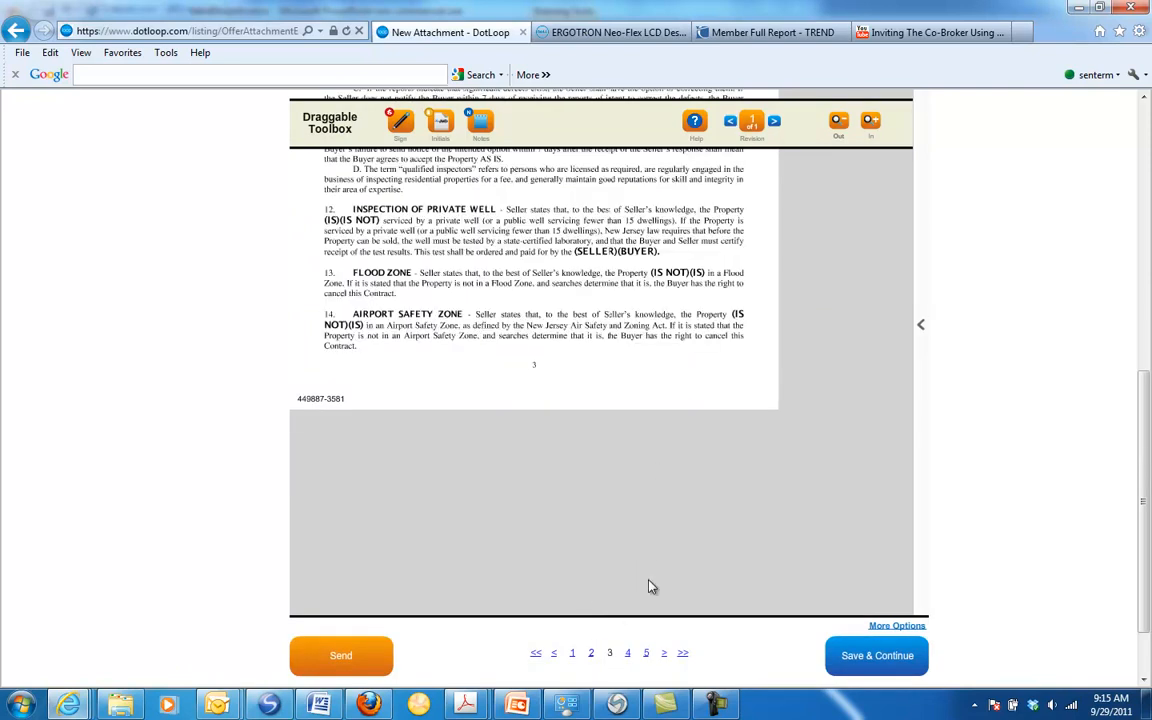
click(629, 654)
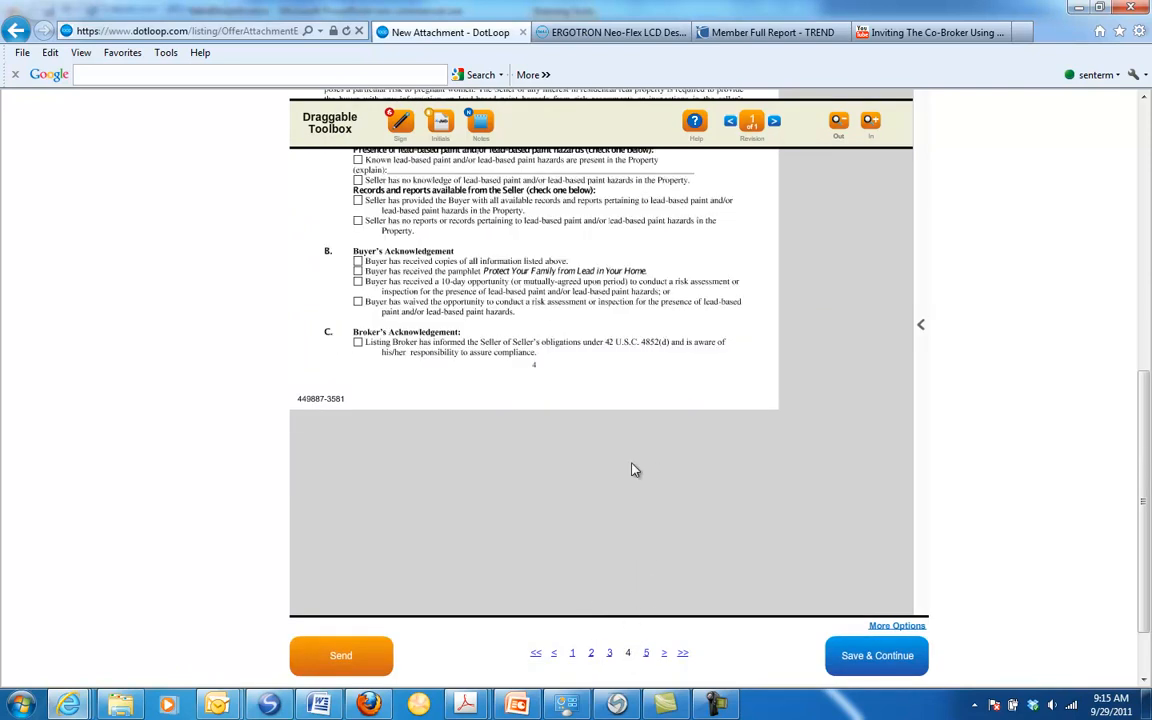
click(646, 654)
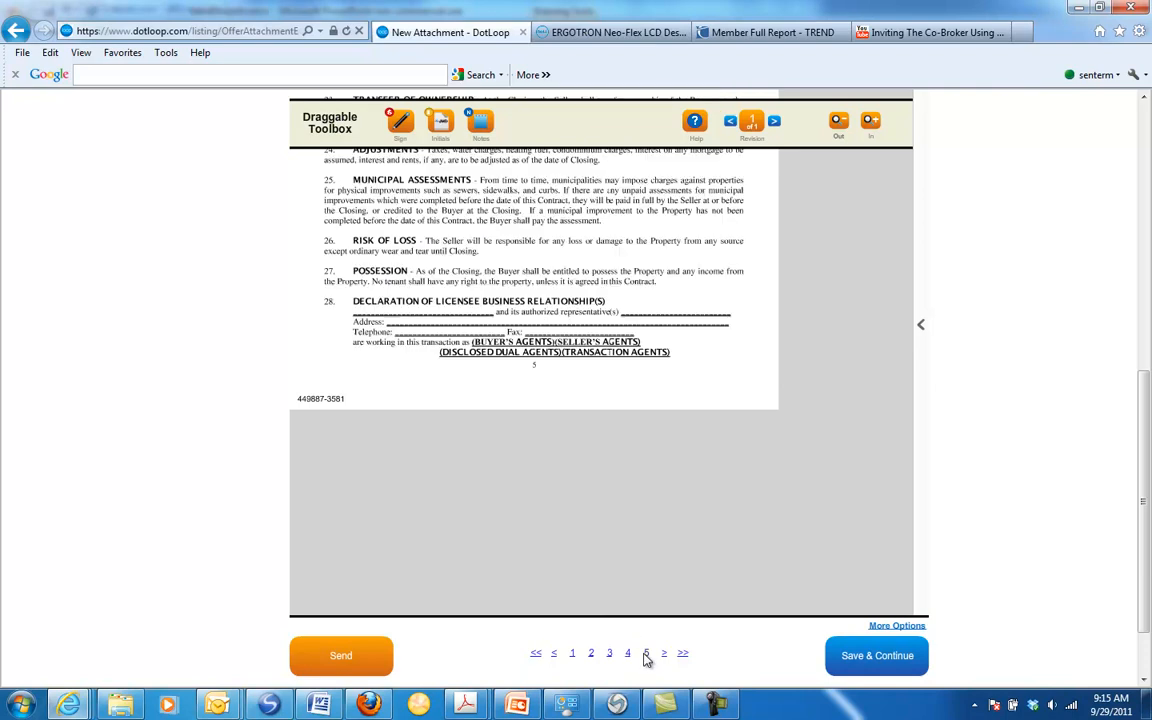
click(664, 654)
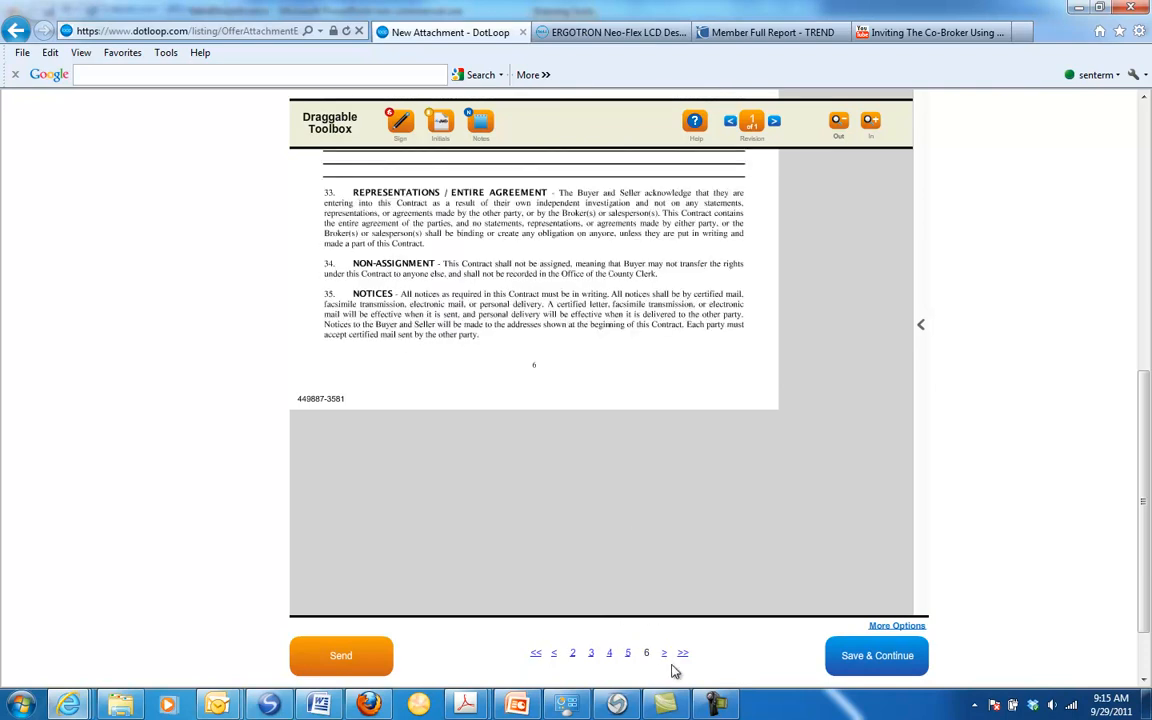
click(665, 654)
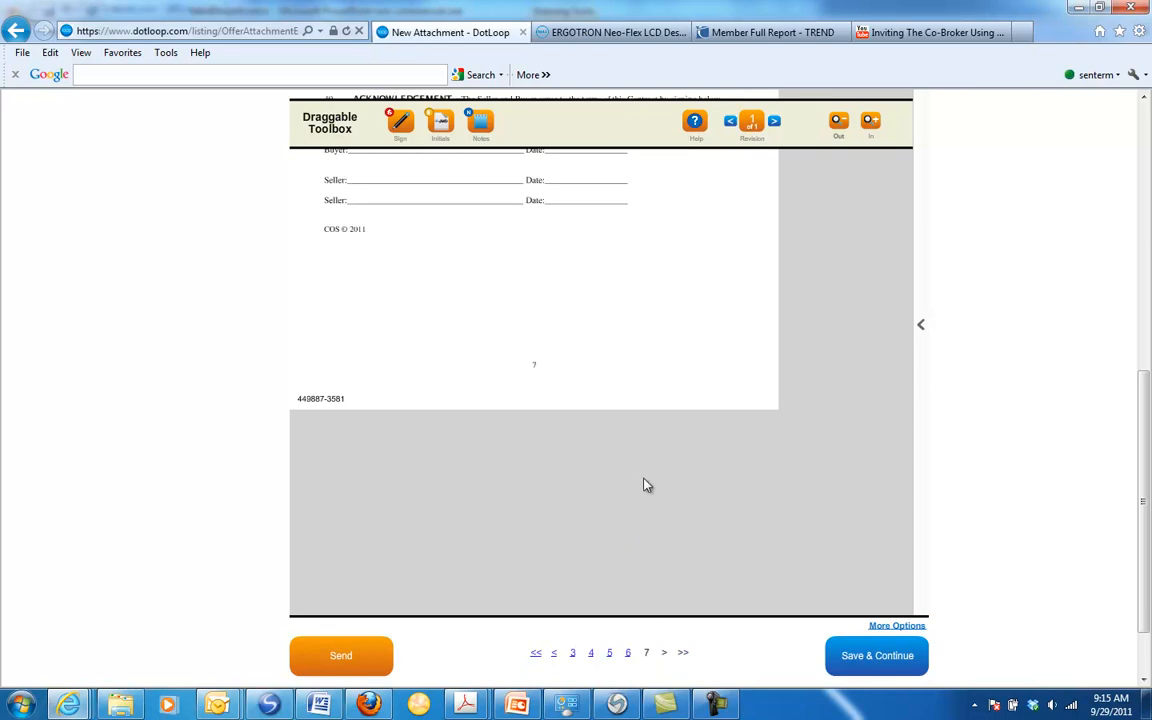
Step: Place a signature box on the first Seller line of page 7 and assign it to the listing client by name
scroll(645, 485, up, 3)
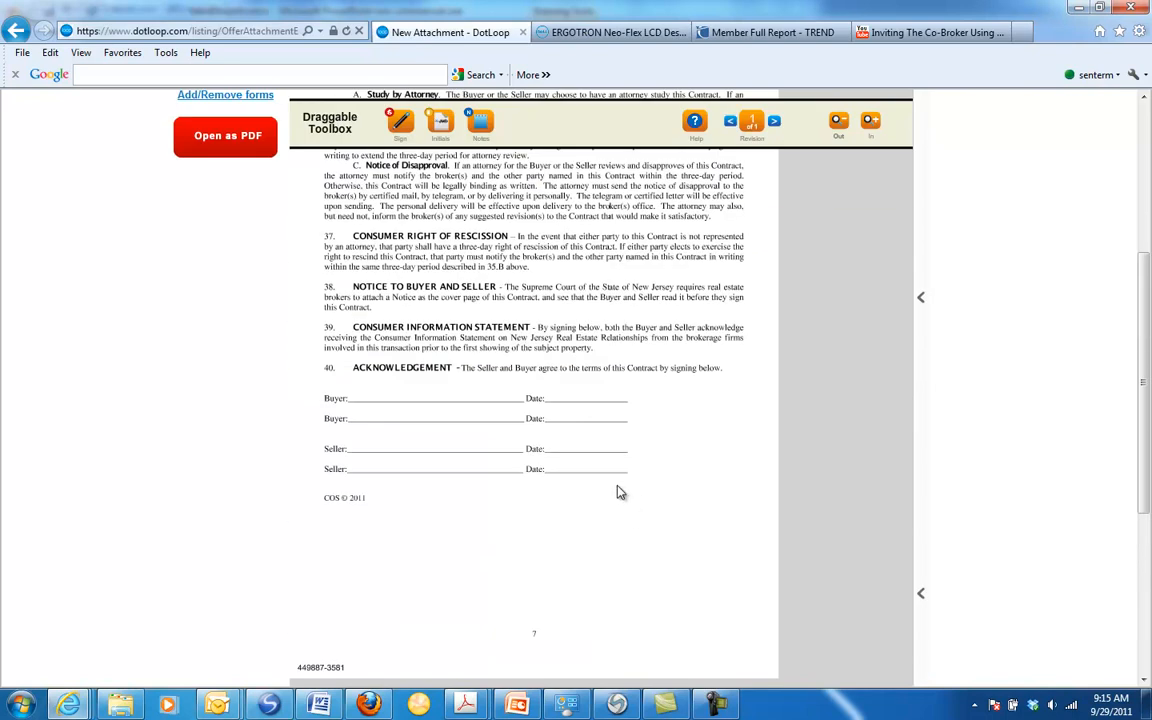
scroll(655, 520, up, 1)
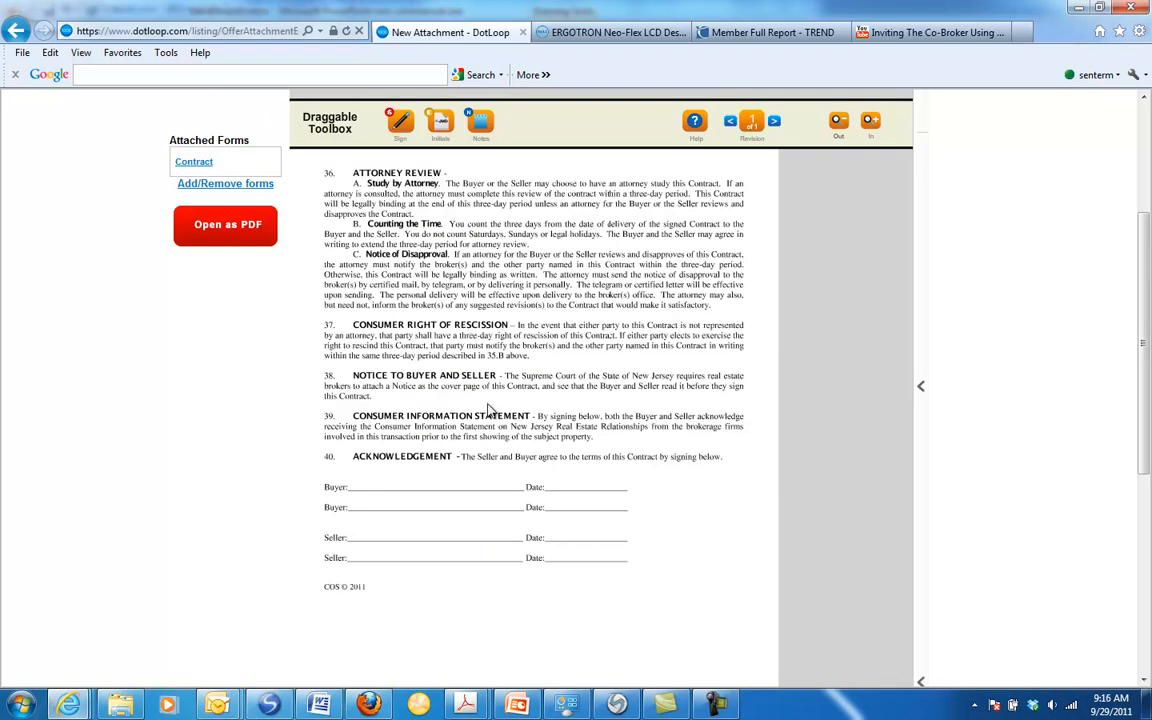
mouse_move(404, 128)
mouse_down()
mouse_move(402, 408)
mouse_move(373, 481)
mouse_move(373, 541)
mouse_up()
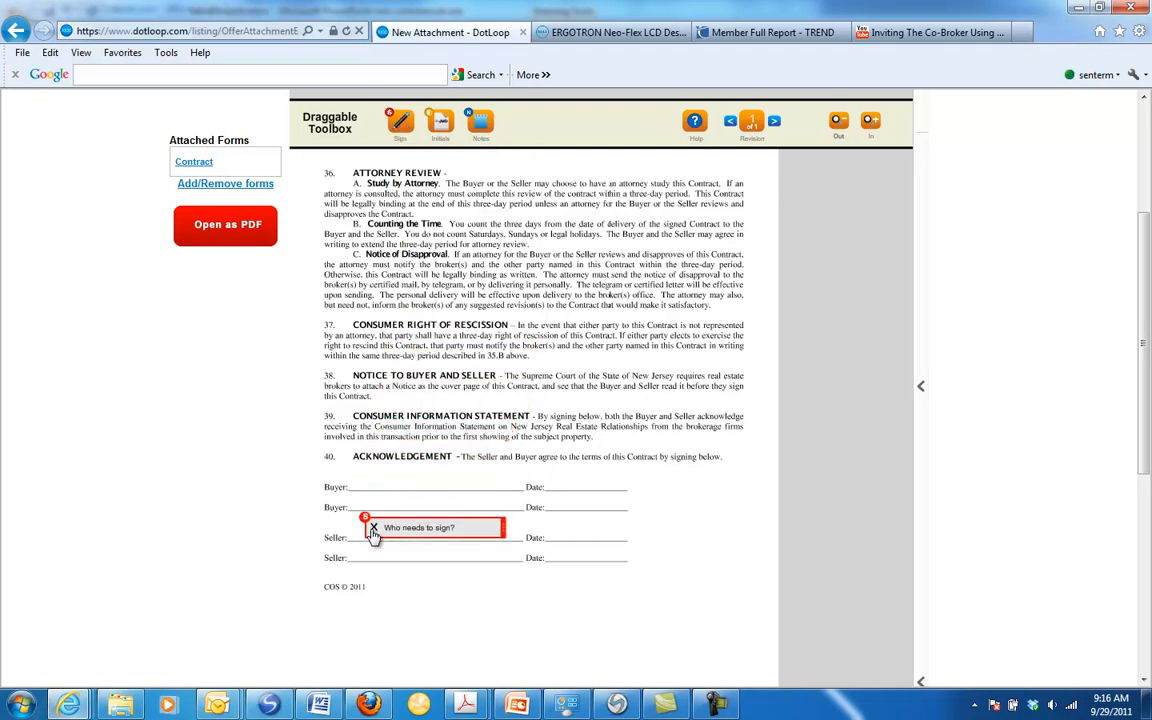
mouse_move(397, 550)
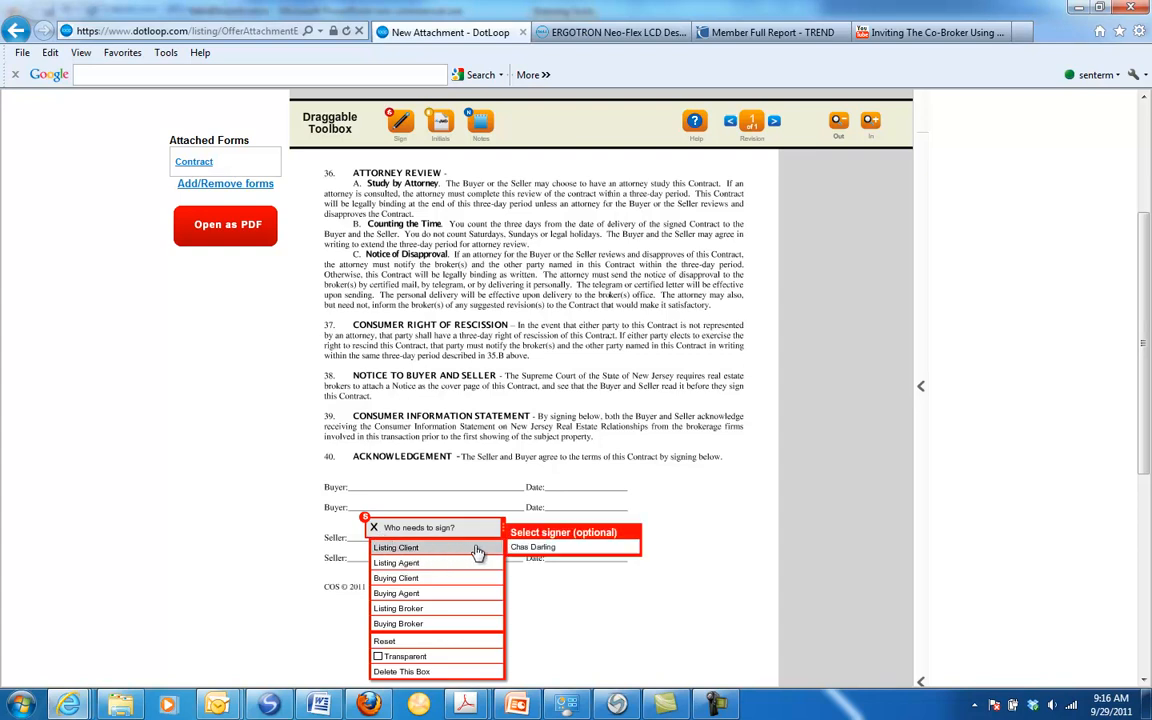
click(518, 548)
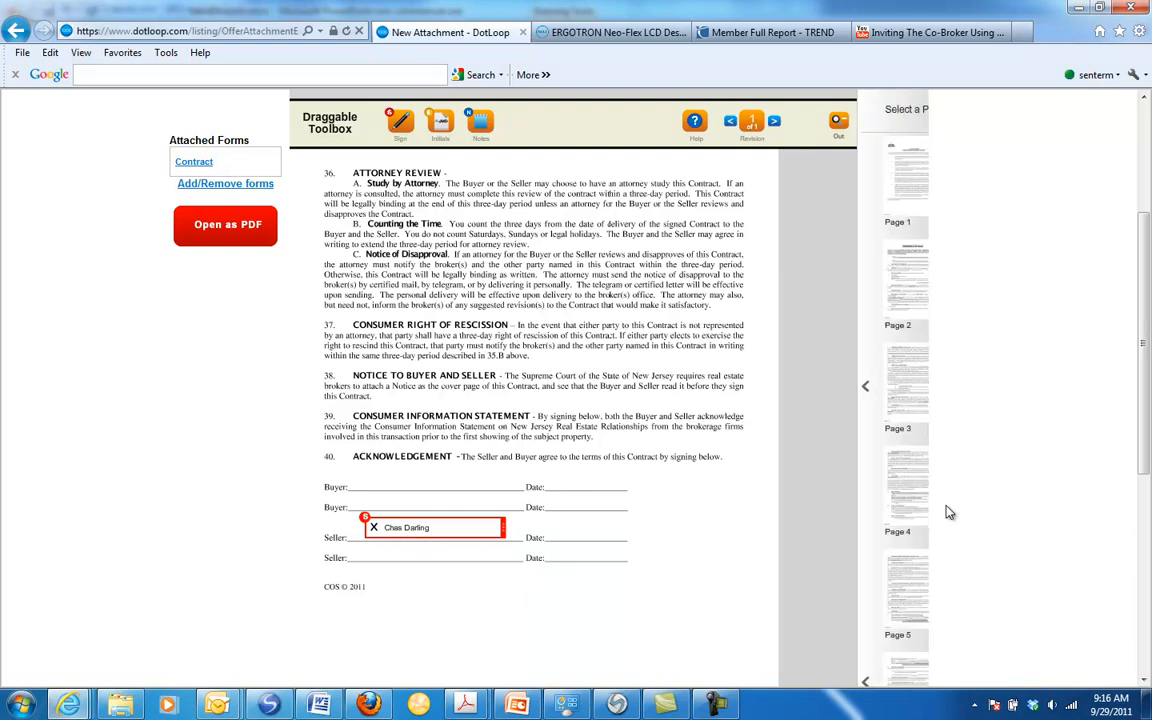
Step: Save the Contract's signature setup and decline to sign the document now
scroll(1148, 512, down, 3)
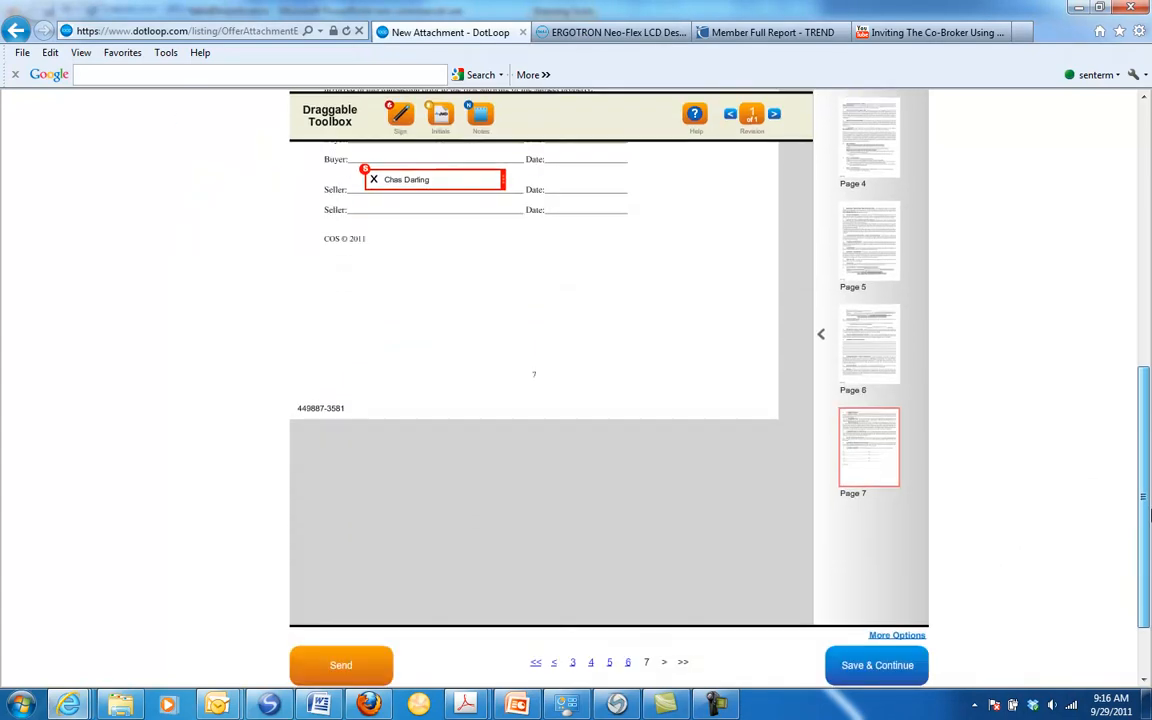
click(862, 653)
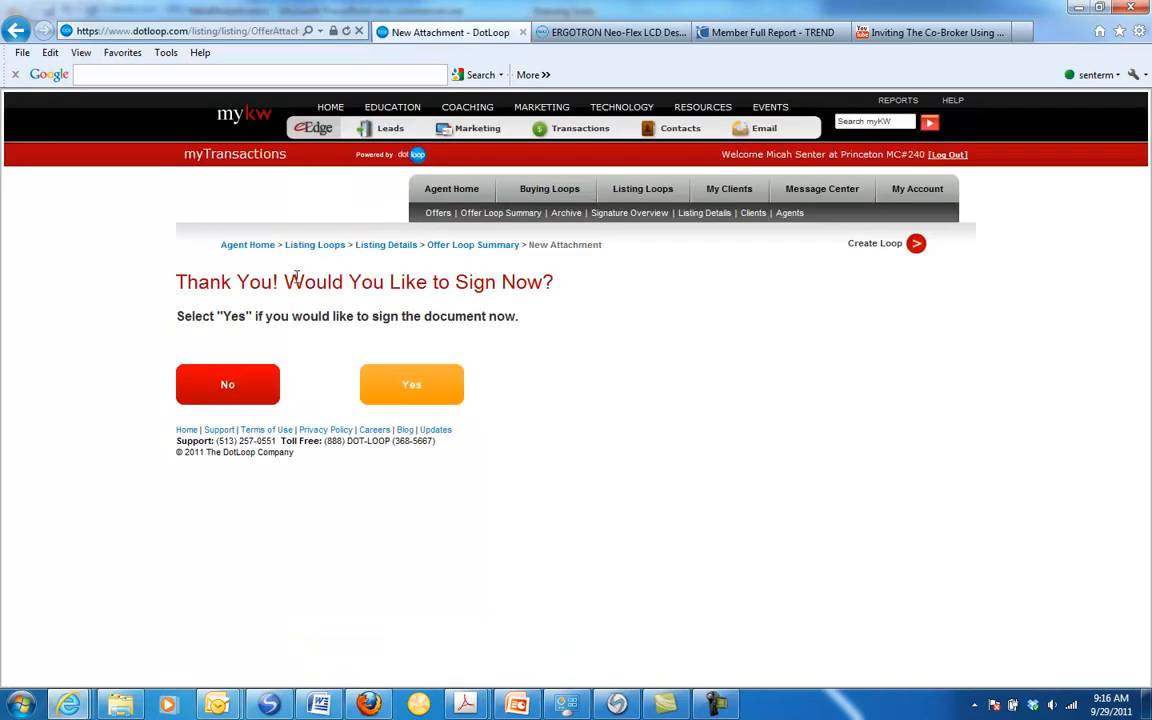
click(224, 390)
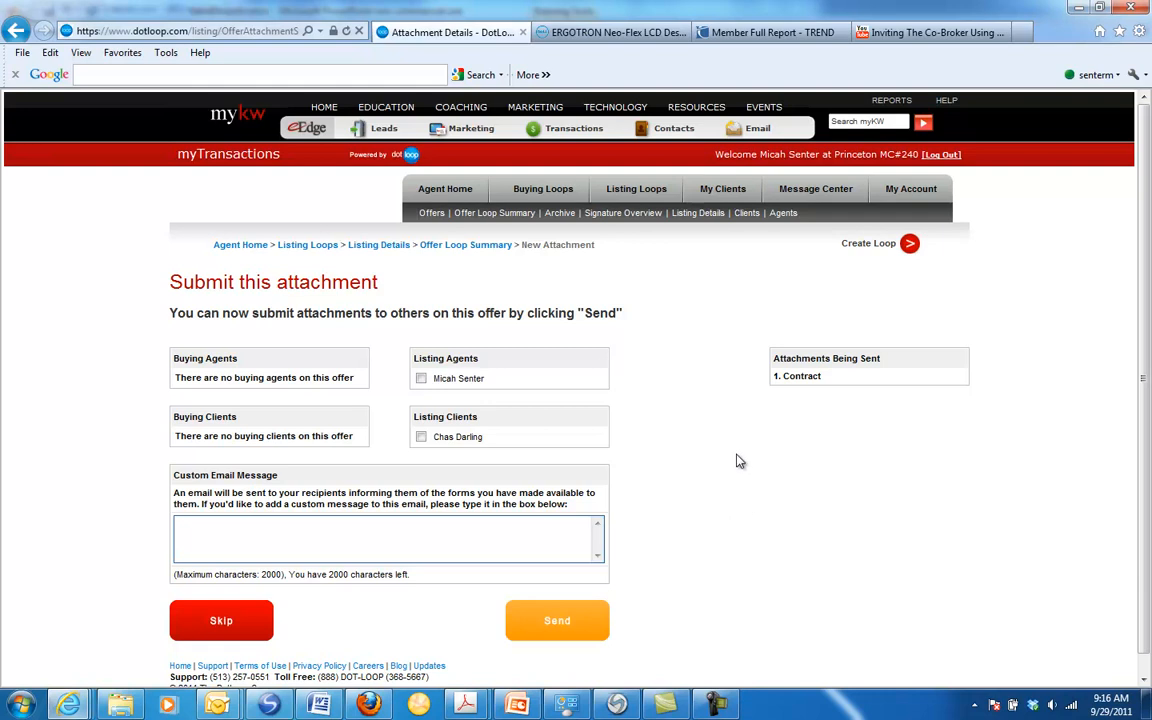
Step: Send the Contract to the listing client with the custom email message "Here is the contract...."
click(428, 441)
click(440, 556)
text(Here is the contract...)
click(557, 621)
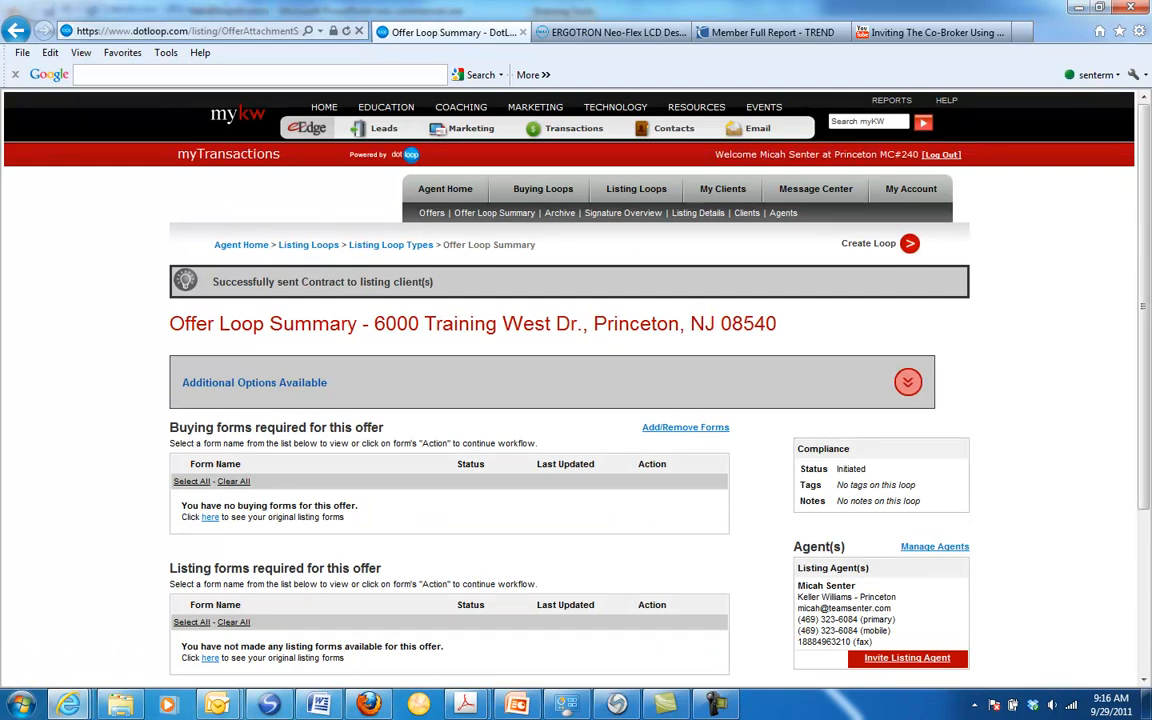
Step: Switch to the Outlook inbox, open the newest shared-document email and read its additional comments
drag(1147, 204, 1141, 172)
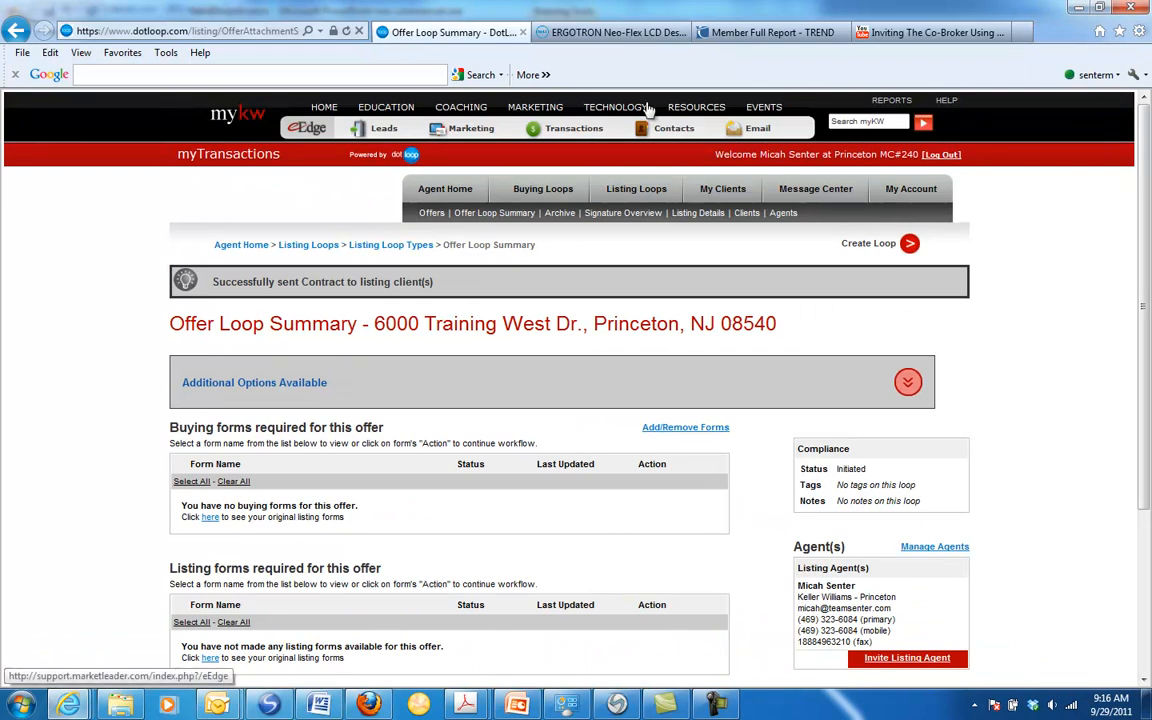
mouse_move(217, 705)
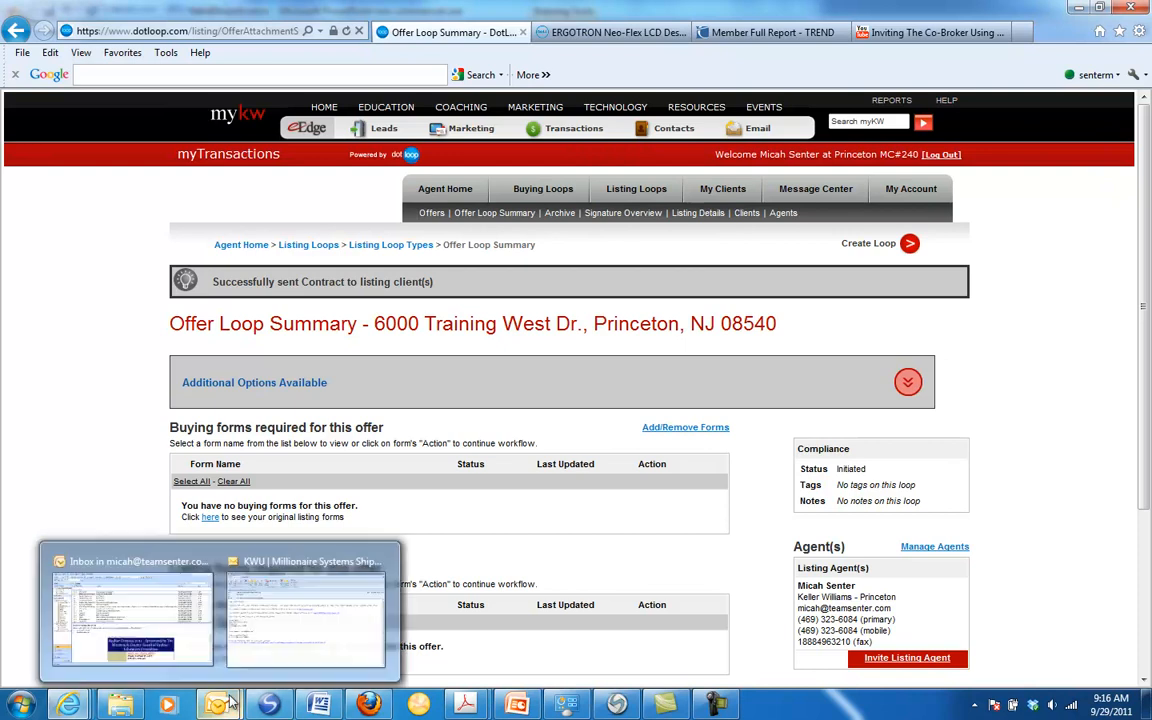
click(218, 642)
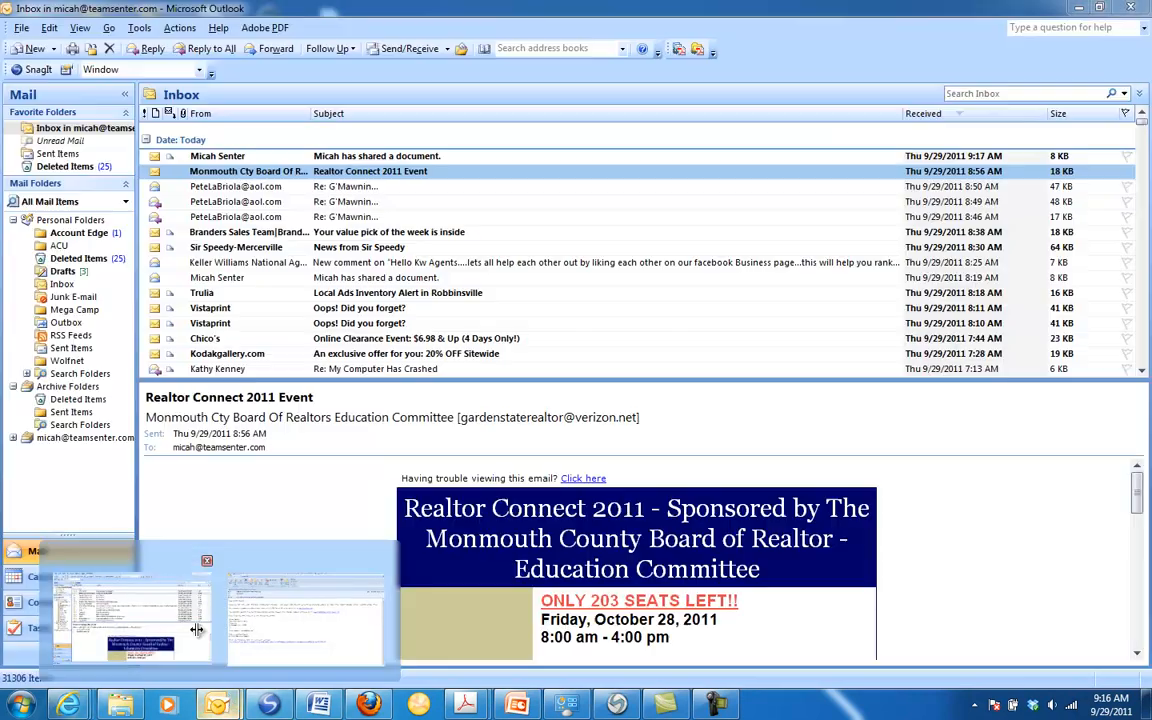
click(295, 157)
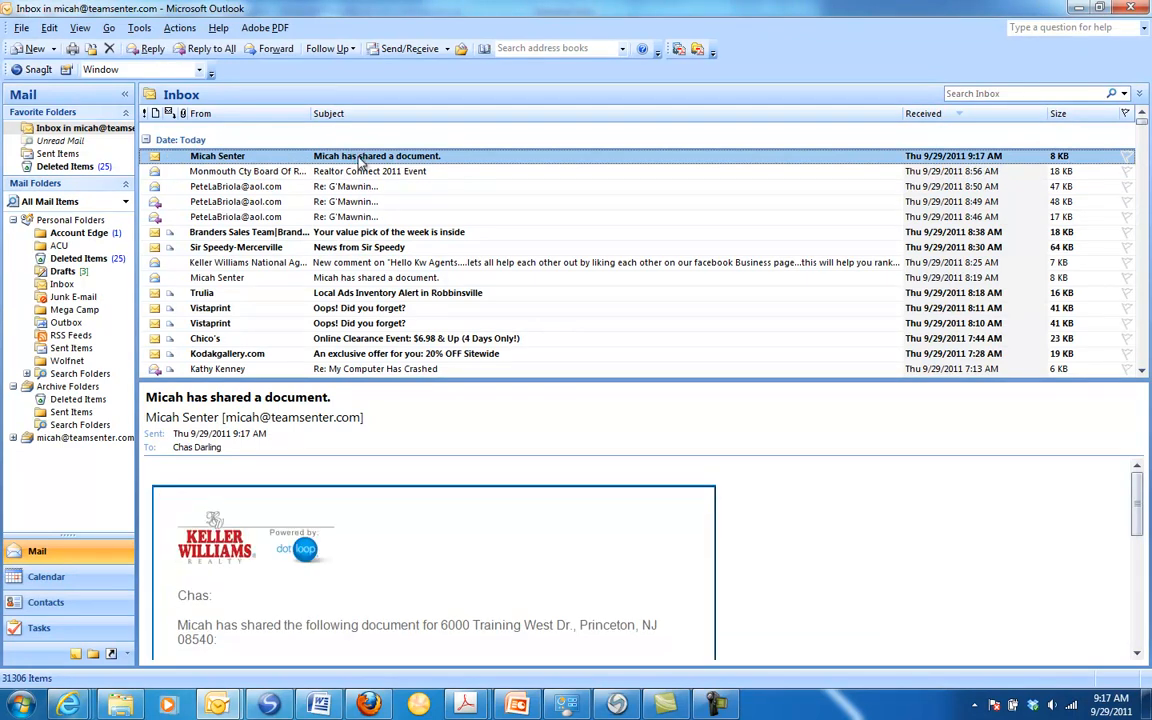
double_click(360, 157)
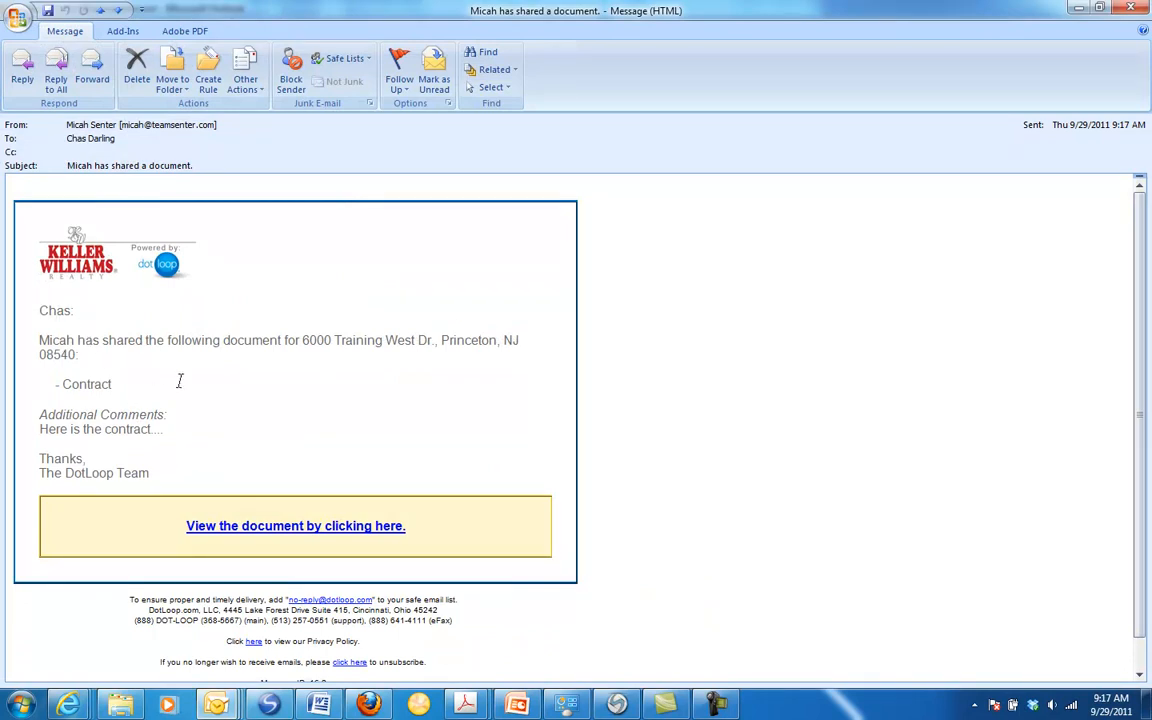
drag(41, 413, 162, 429)
click(298, 414)
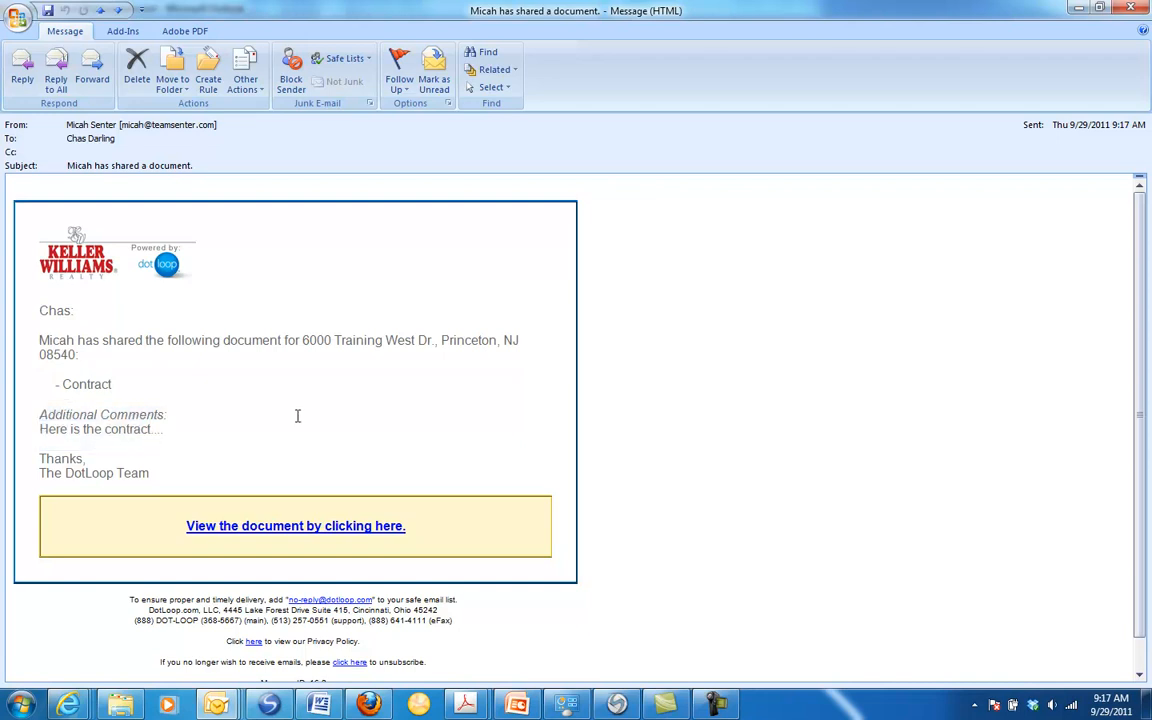
Step: Copy the email's document link, load it in Firefox and proceed from the offer preview to the buyers and sellers sign-in page
right_click(290, 532)
click(338, 592)
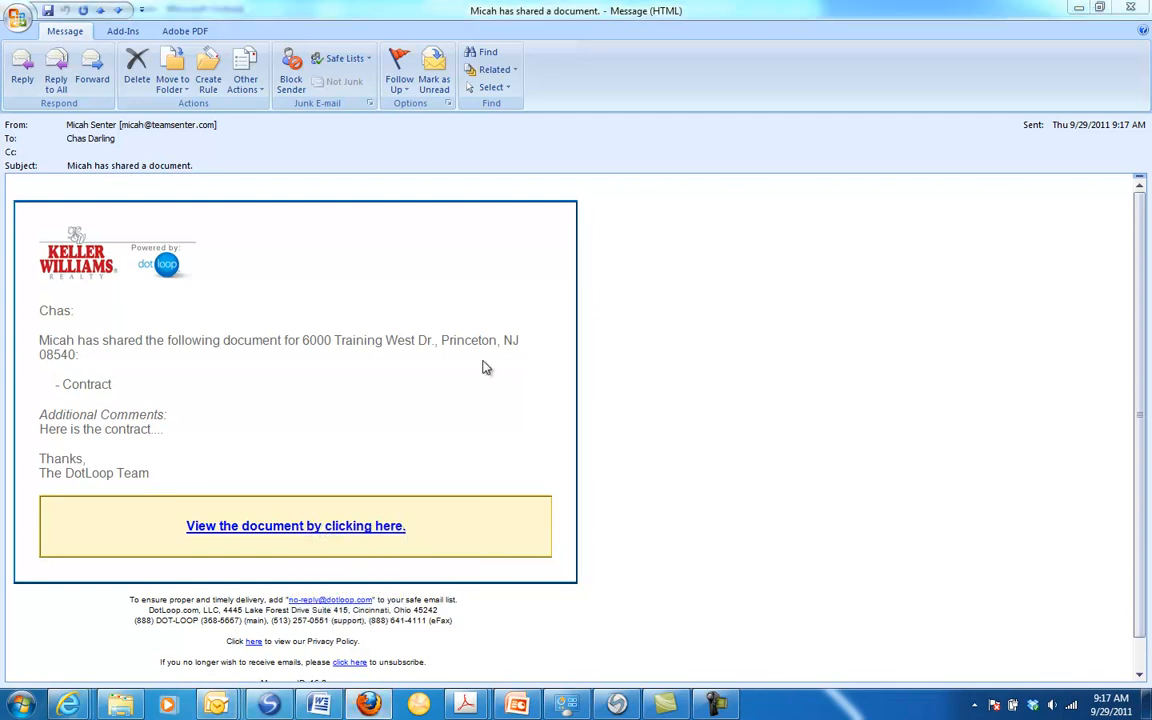
key(Escape)
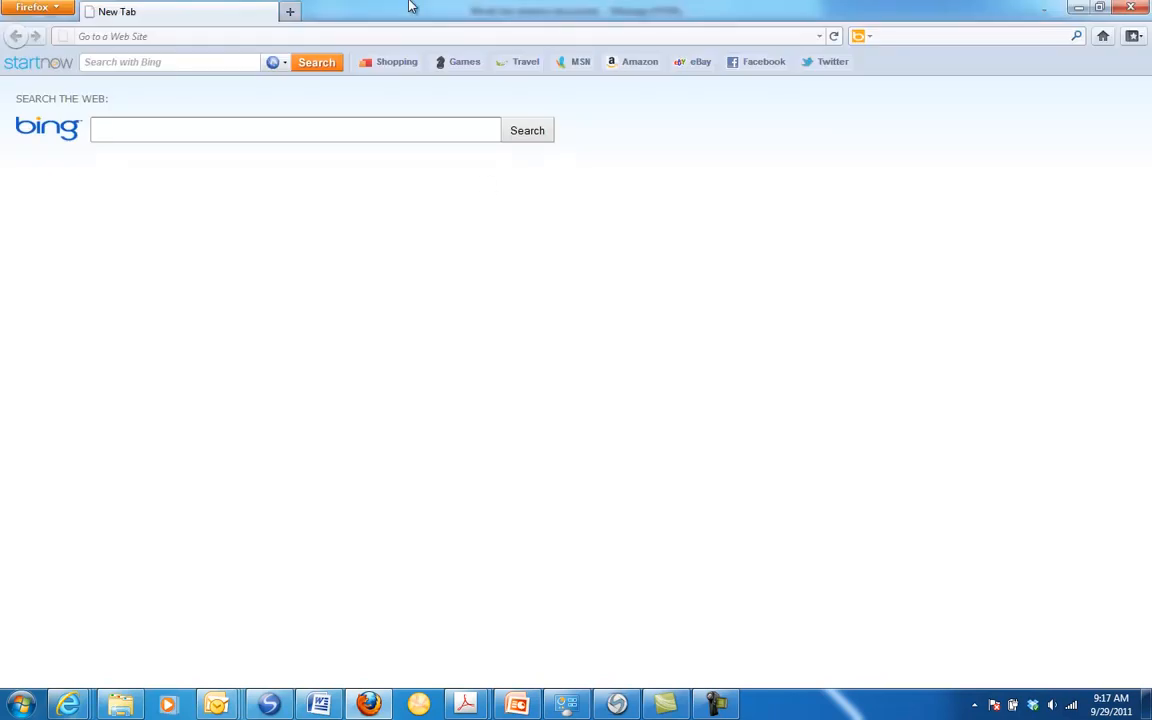
right_click(226, 36)
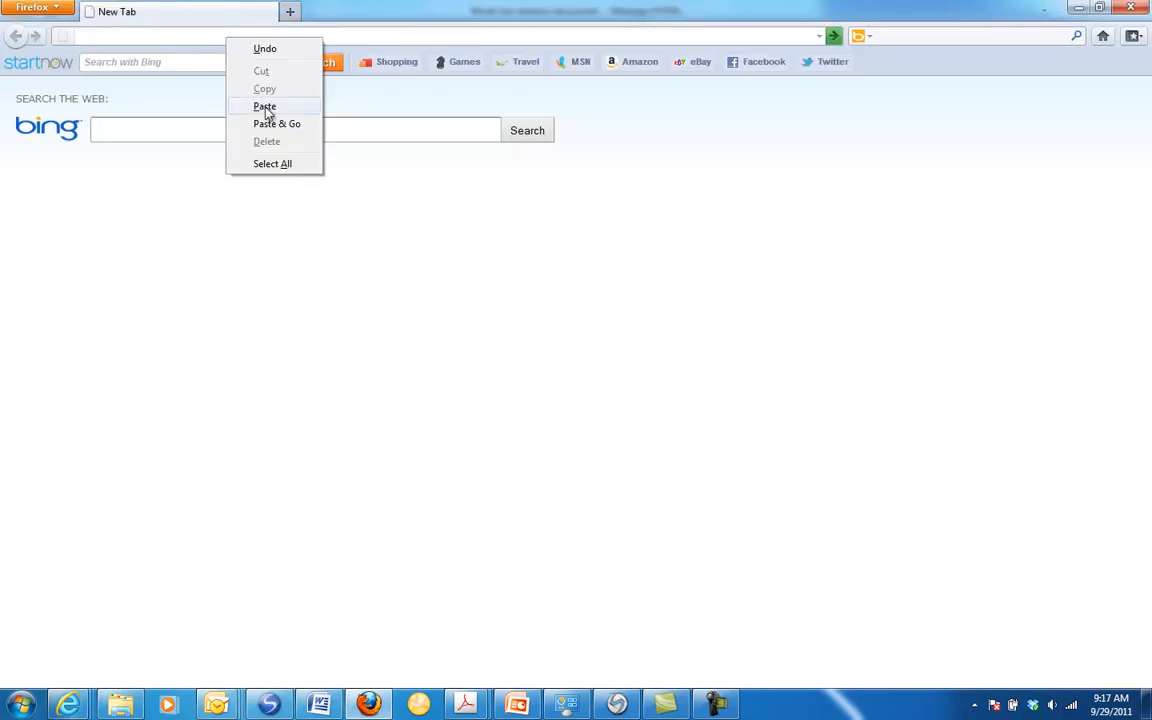
click(262, 103)
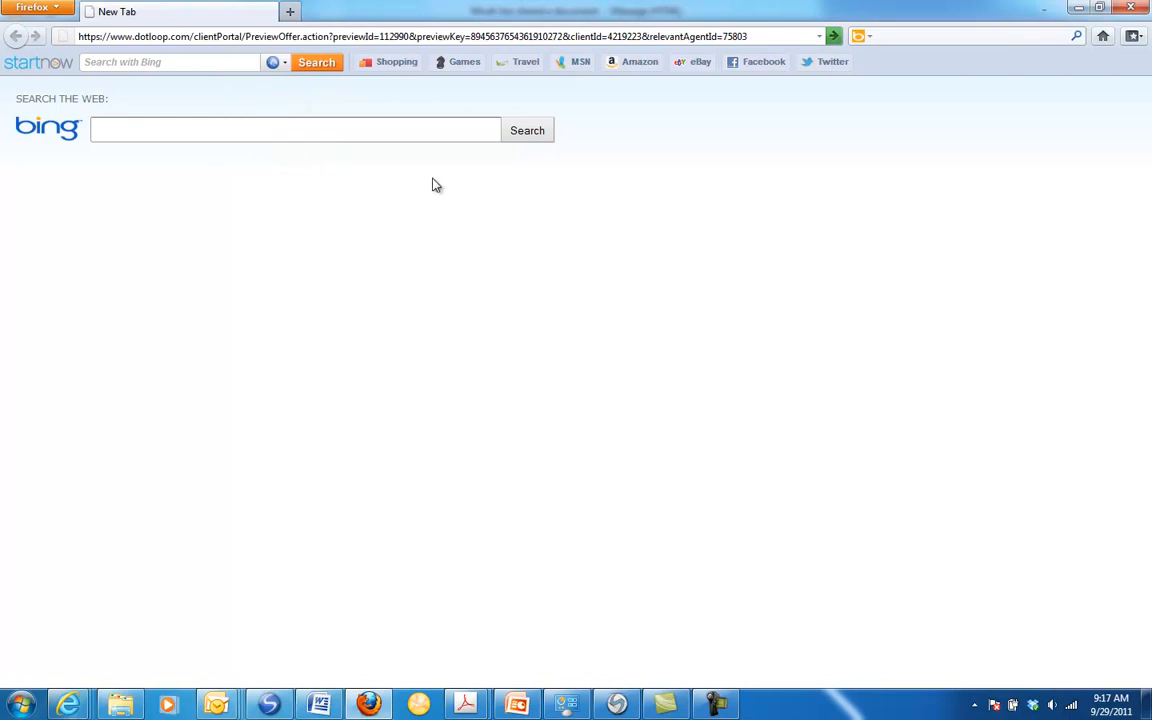
key(Return)
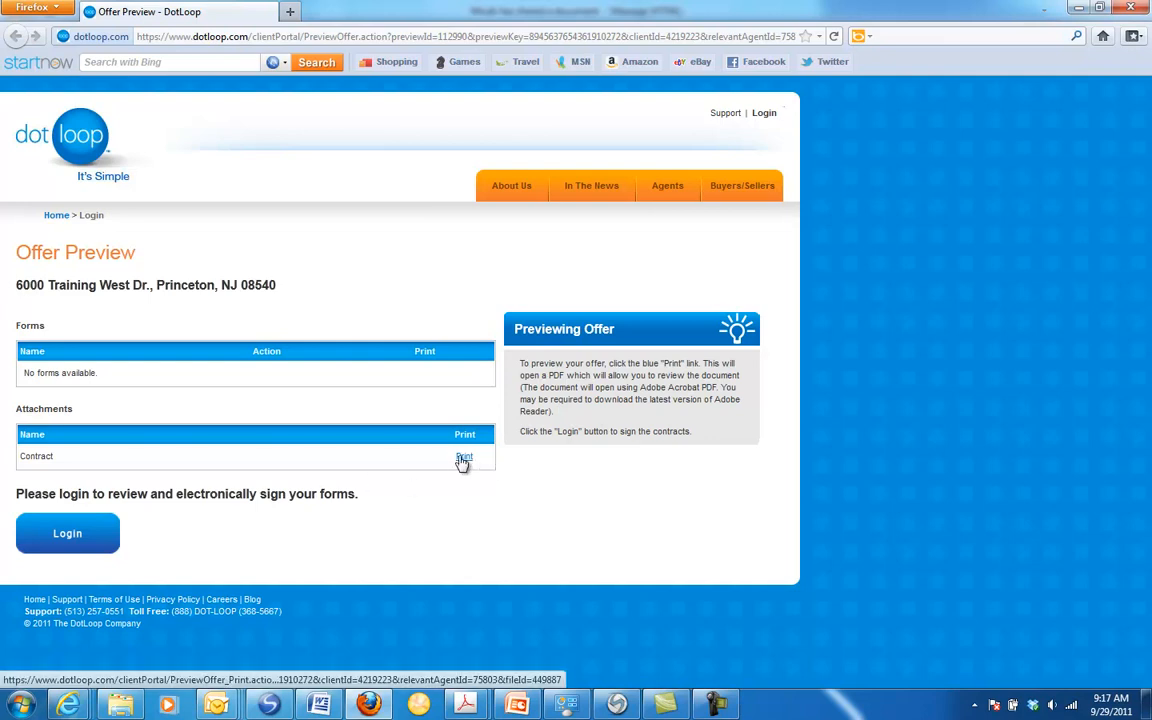
click(68, 536)
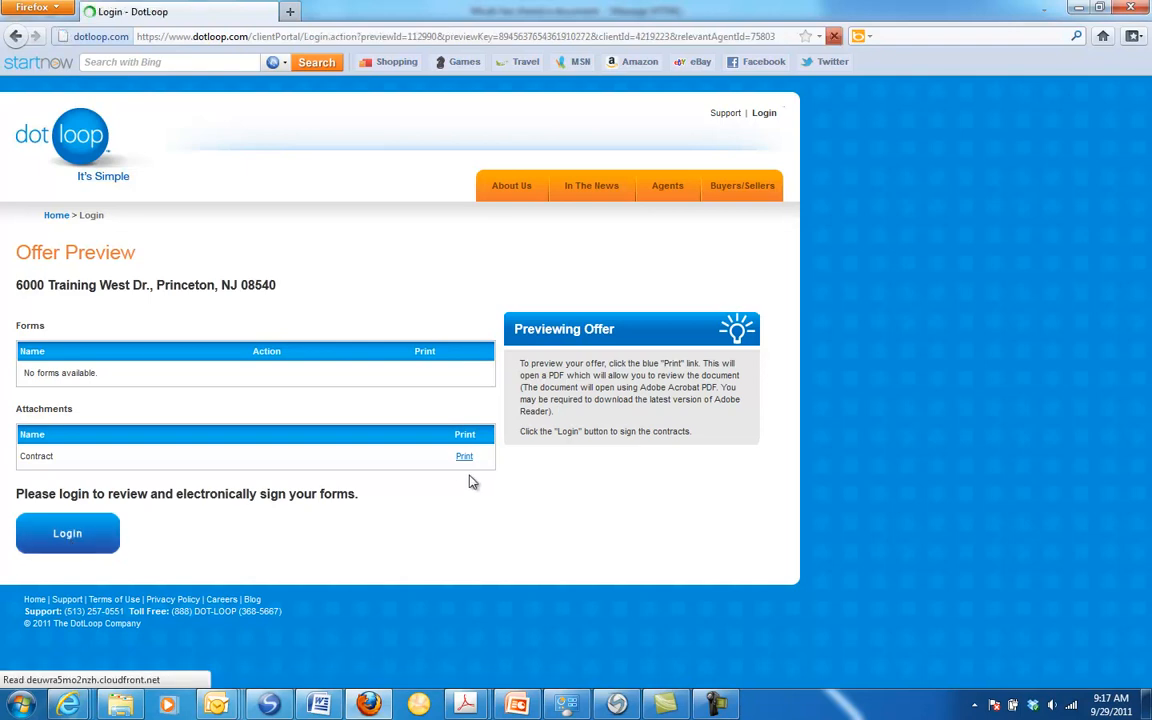
click(67, 321)
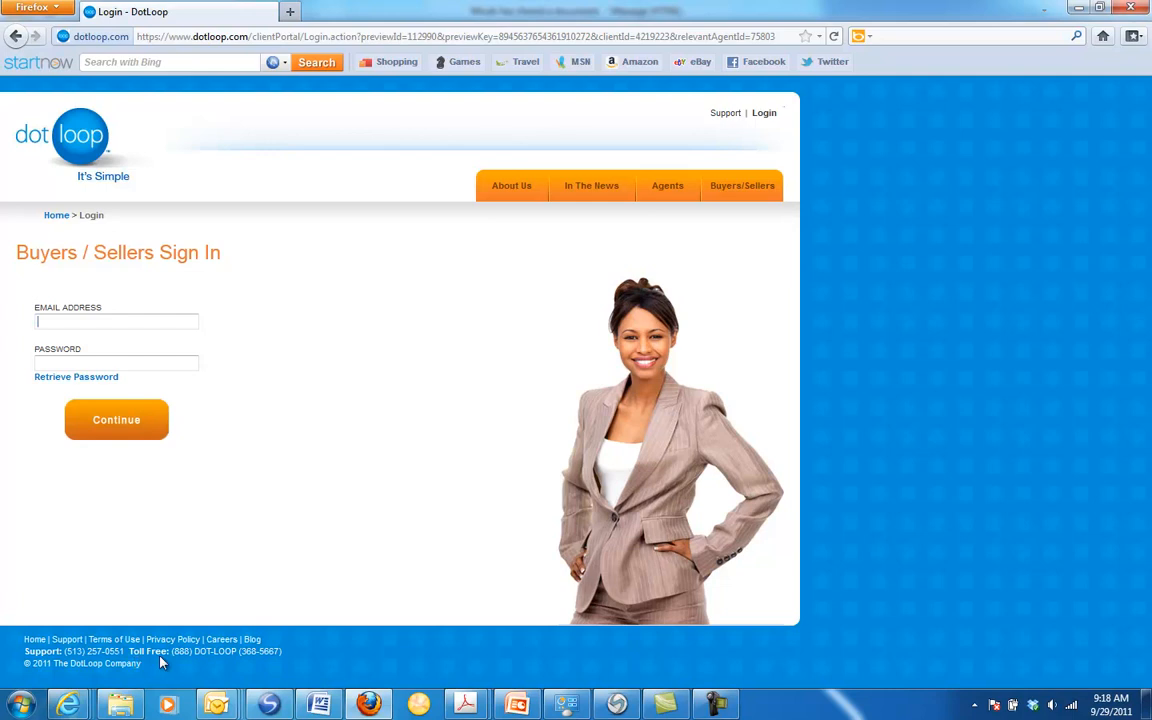
Step: Return to the Offer Loop Summary in Internet Explorer and examine its attachments, agents and clients sections, dismissing the Windows color scheme prompt
click(71, 706)
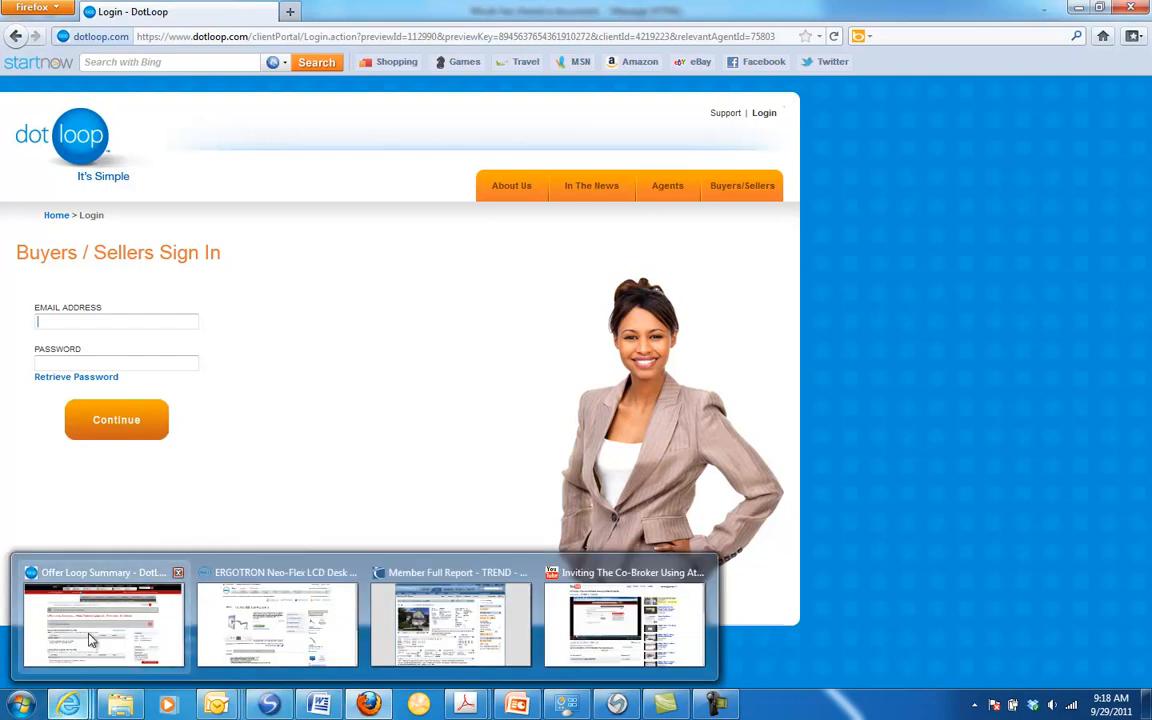
click(125, 610)
click(540, 404)
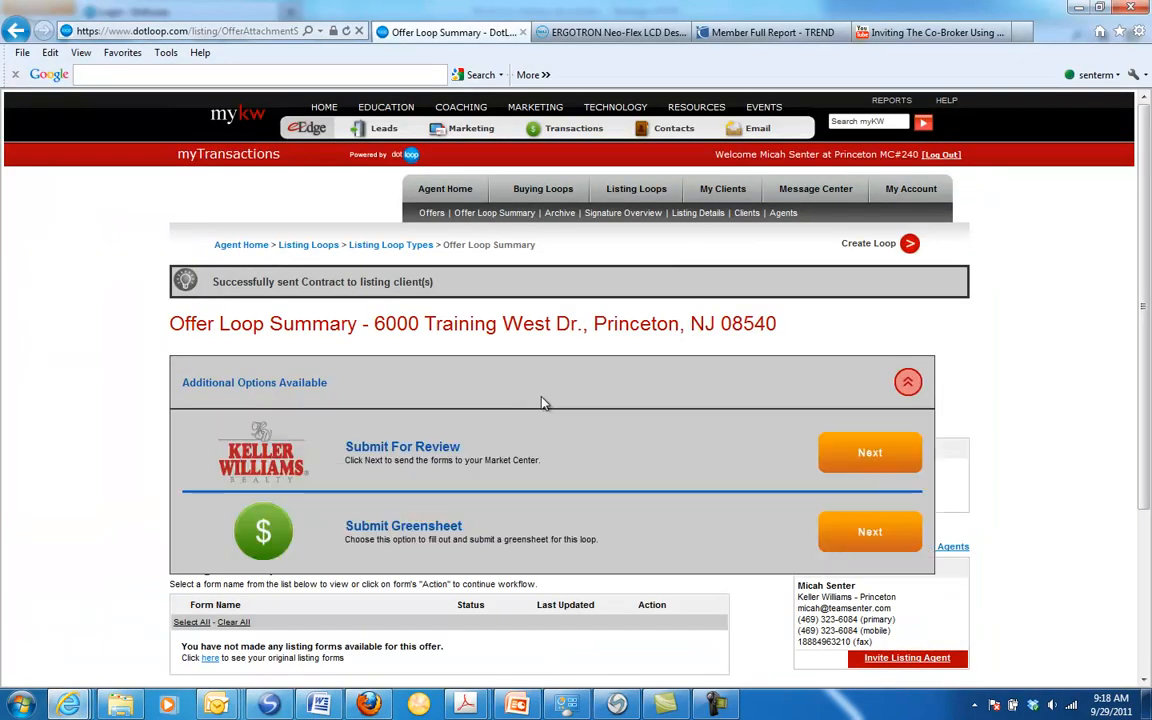
click(908, 382)
scroll(1028, 353, down, 3)
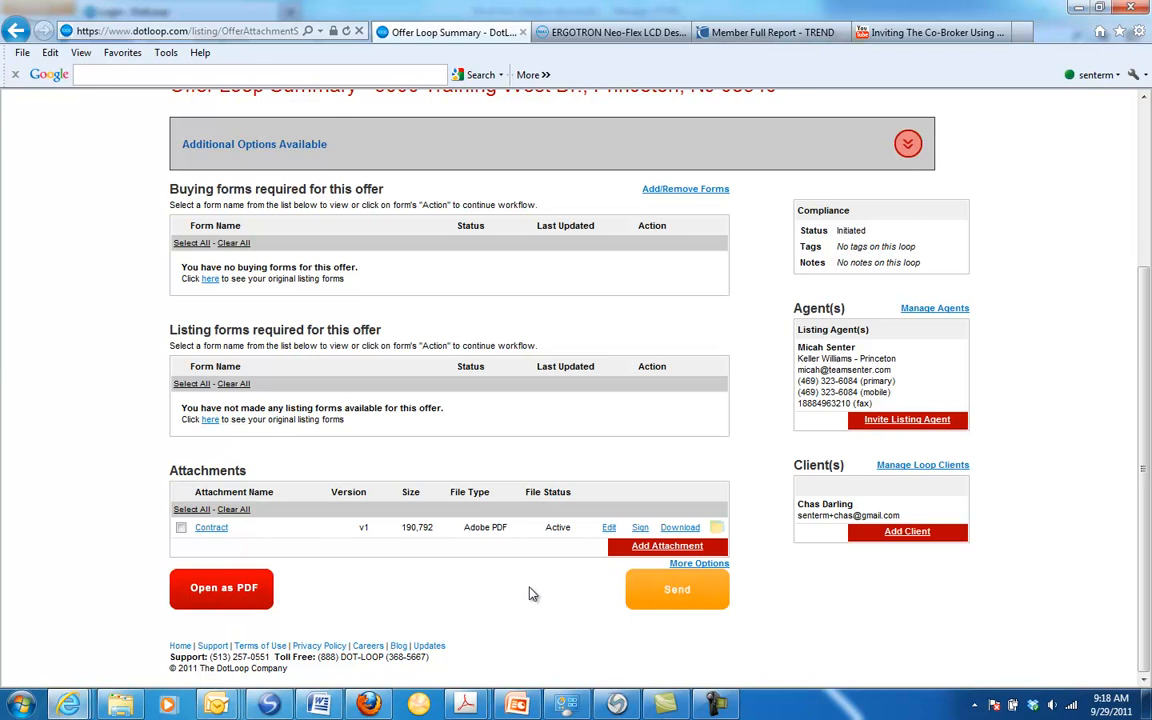
scroll(537, 594, up, 3)
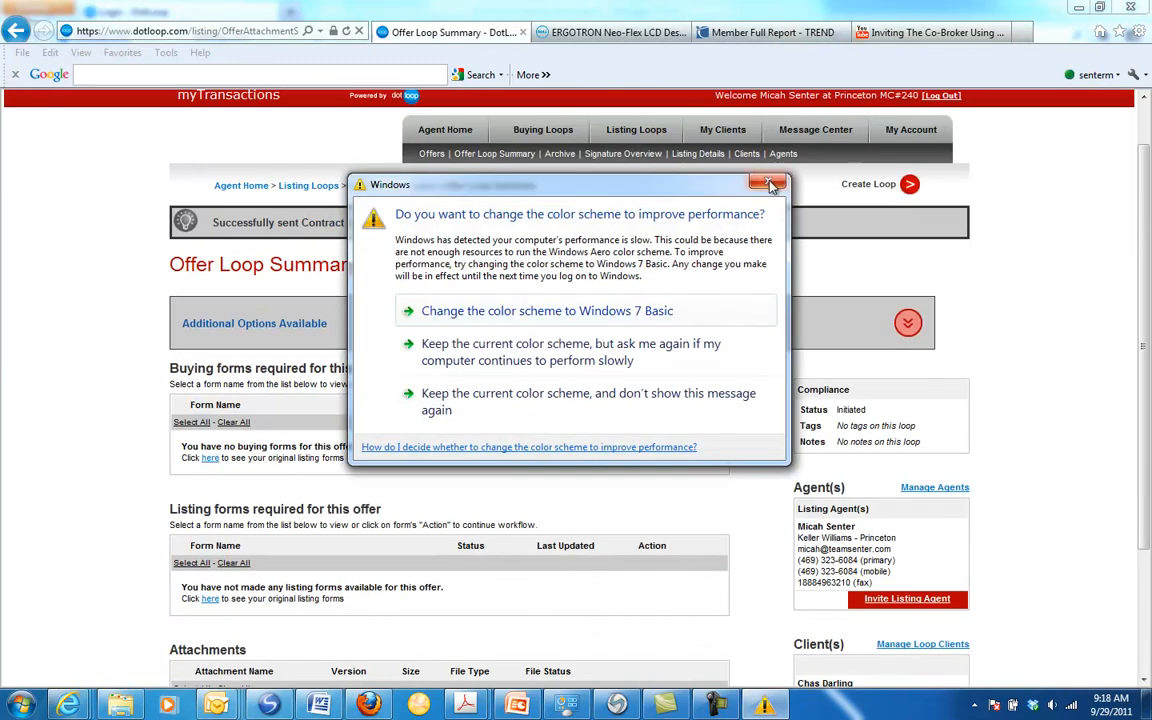
click(770, 184)
scroll(1020, 393, down, 3)
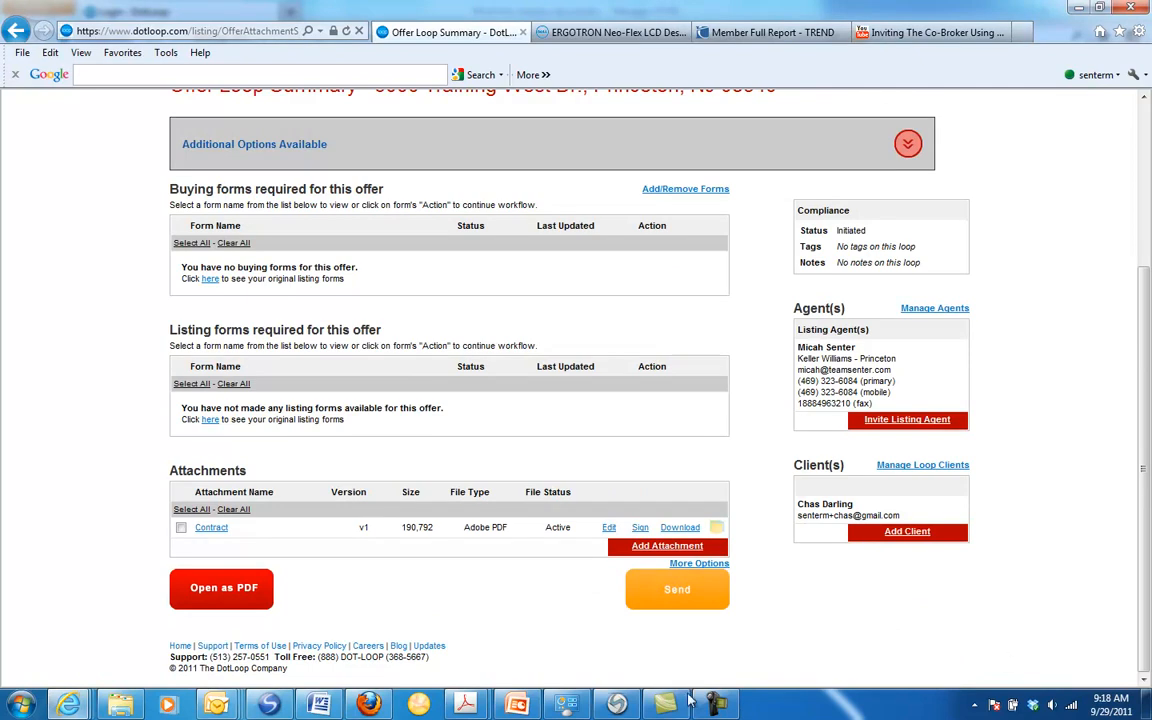
Step: Edit the Contract attachment so the Buying Agent and Buying Client can view it, save it, and skip sending it to anyone
click(211, 528)
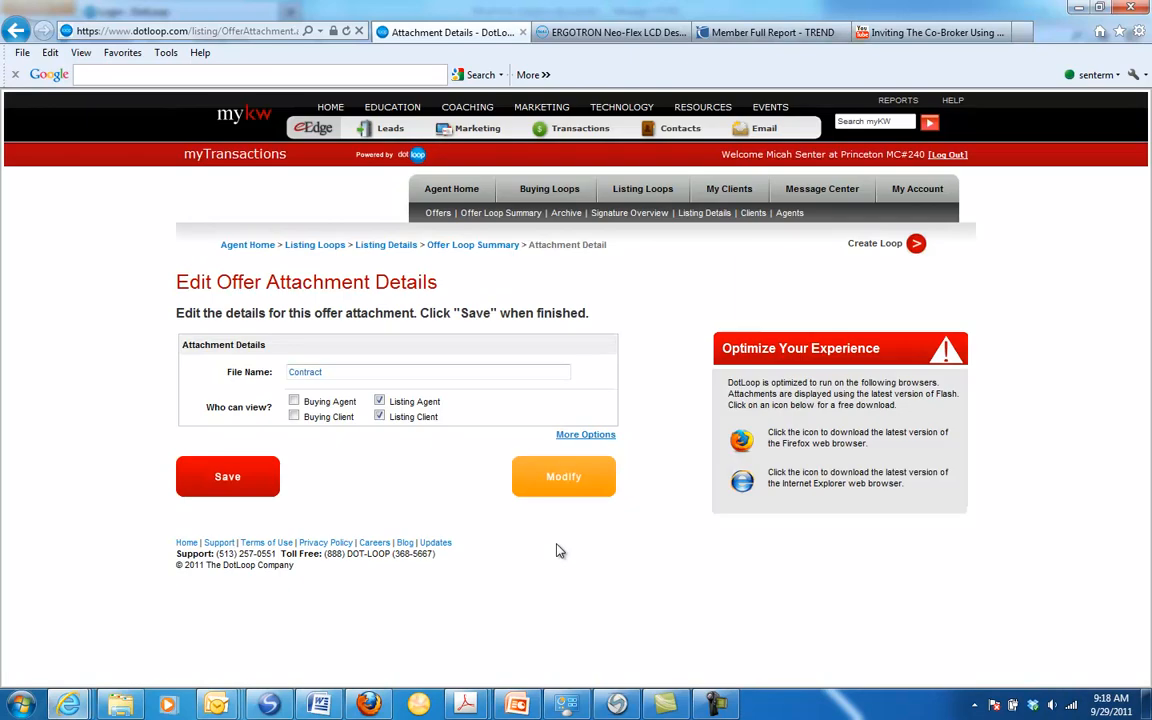
click(294, 400)
click(294, 416)
click(226, 478)
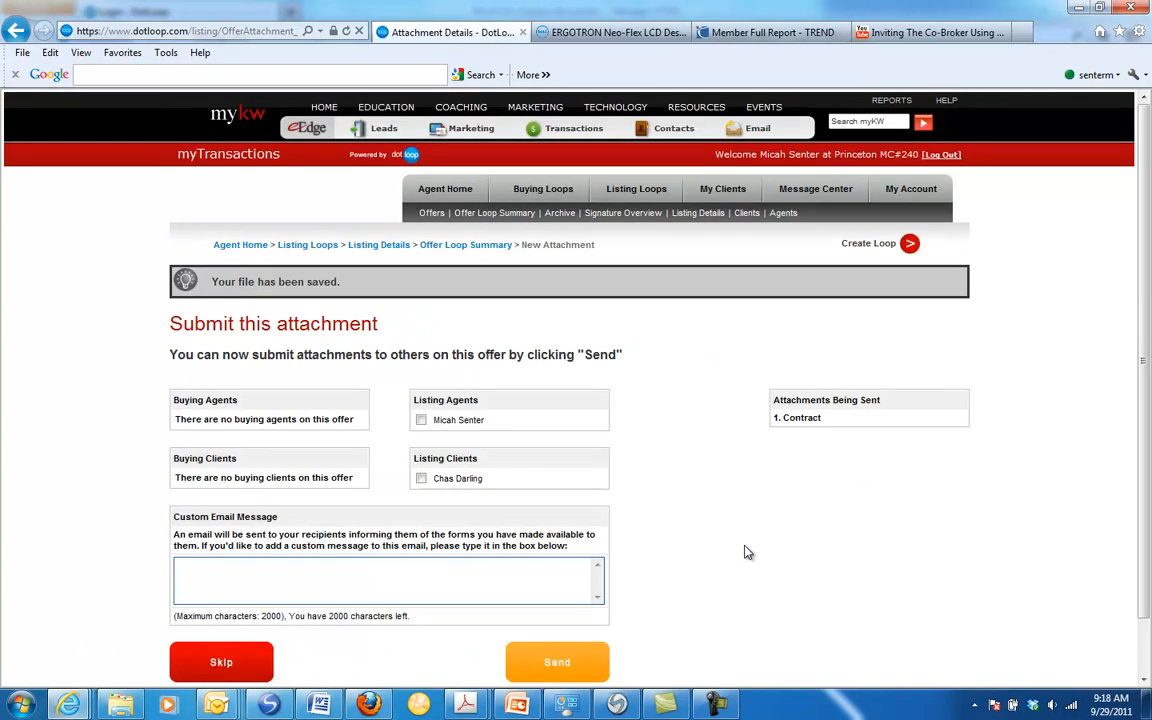
scroll(746, 550, down, 2)
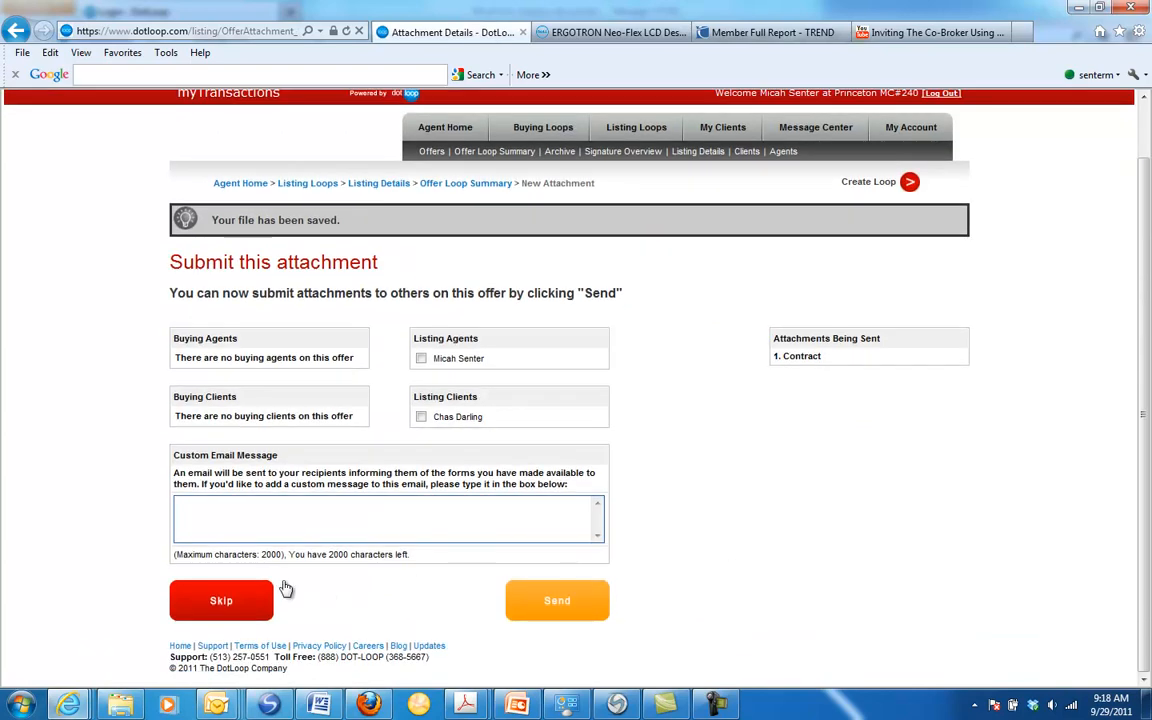
click(221, 599)
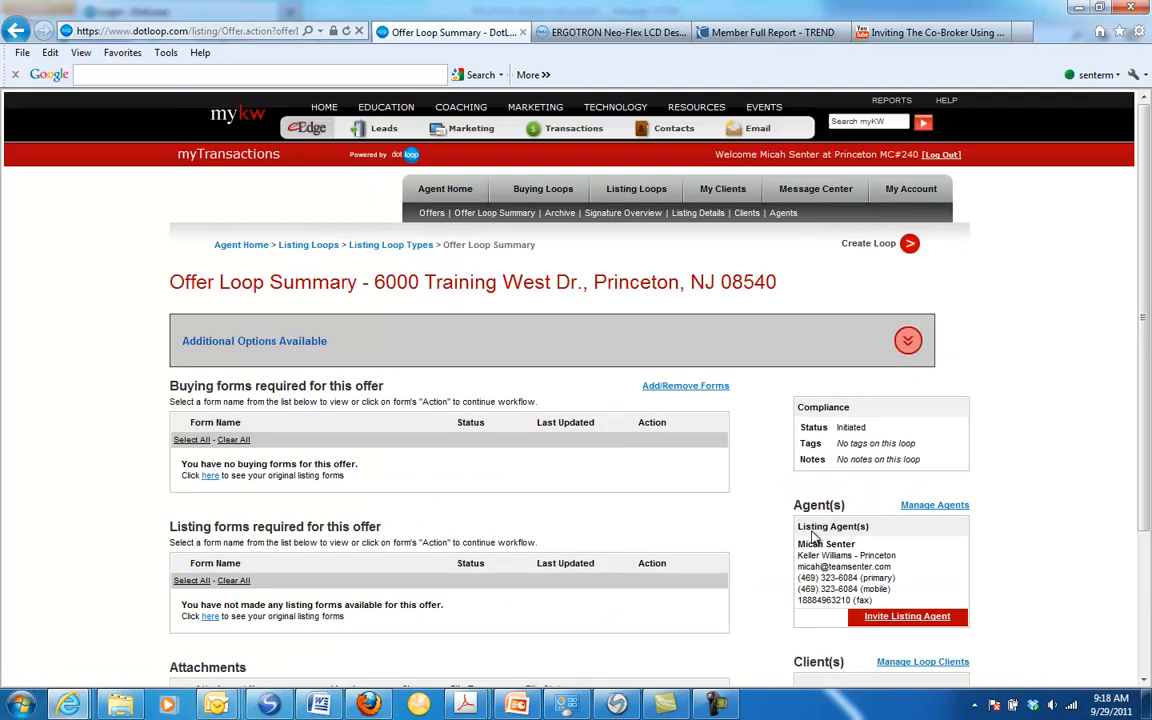
Step: Check the loop's agent management page for the options to invite agents, and return to the Offer Loop Summary
scroll(1123, 458, down, 2)
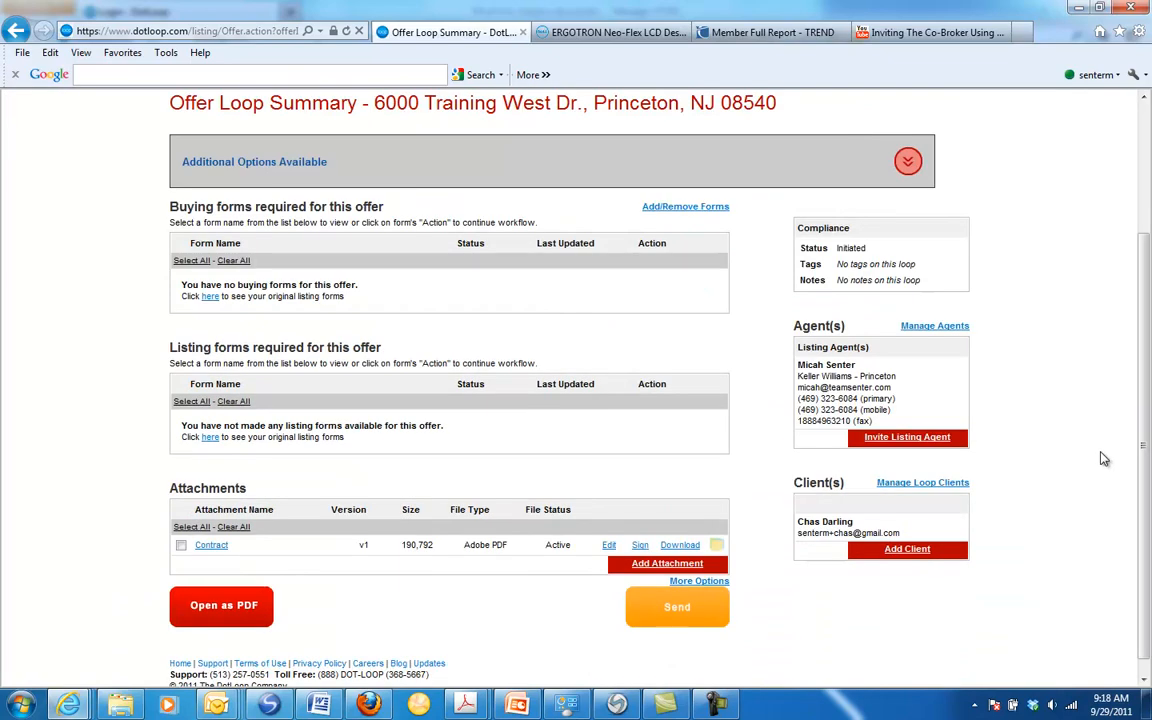
scroll(1104, 458, down, 1)
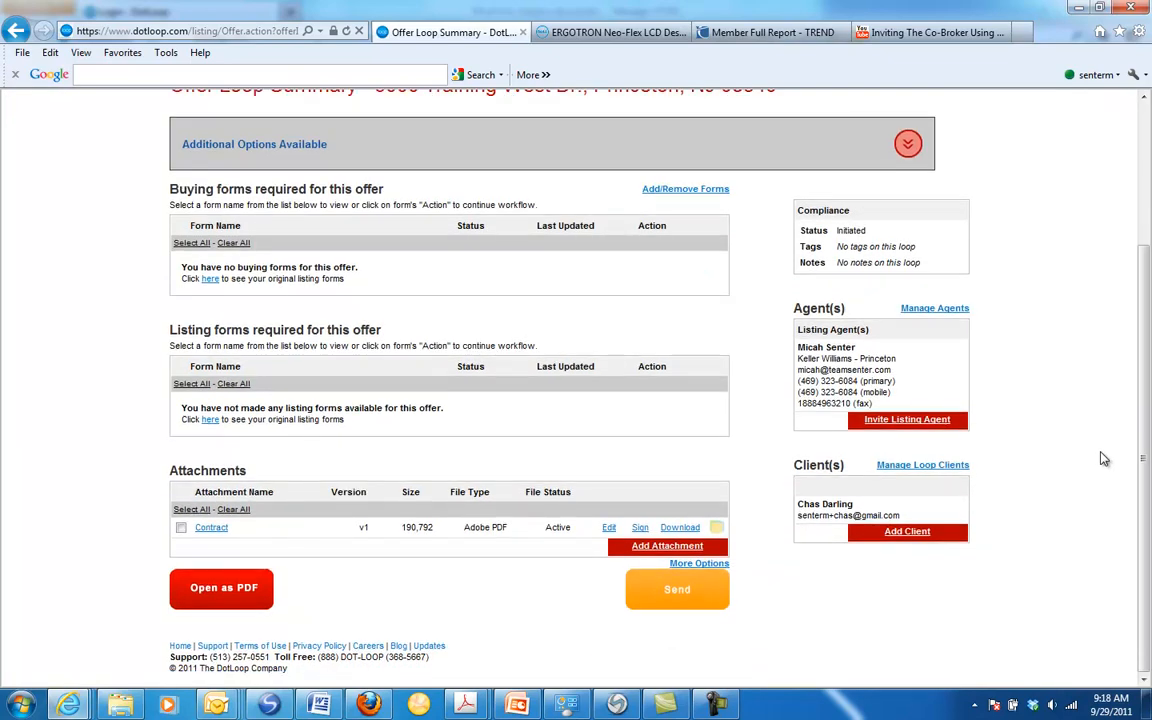
click(935, 308)
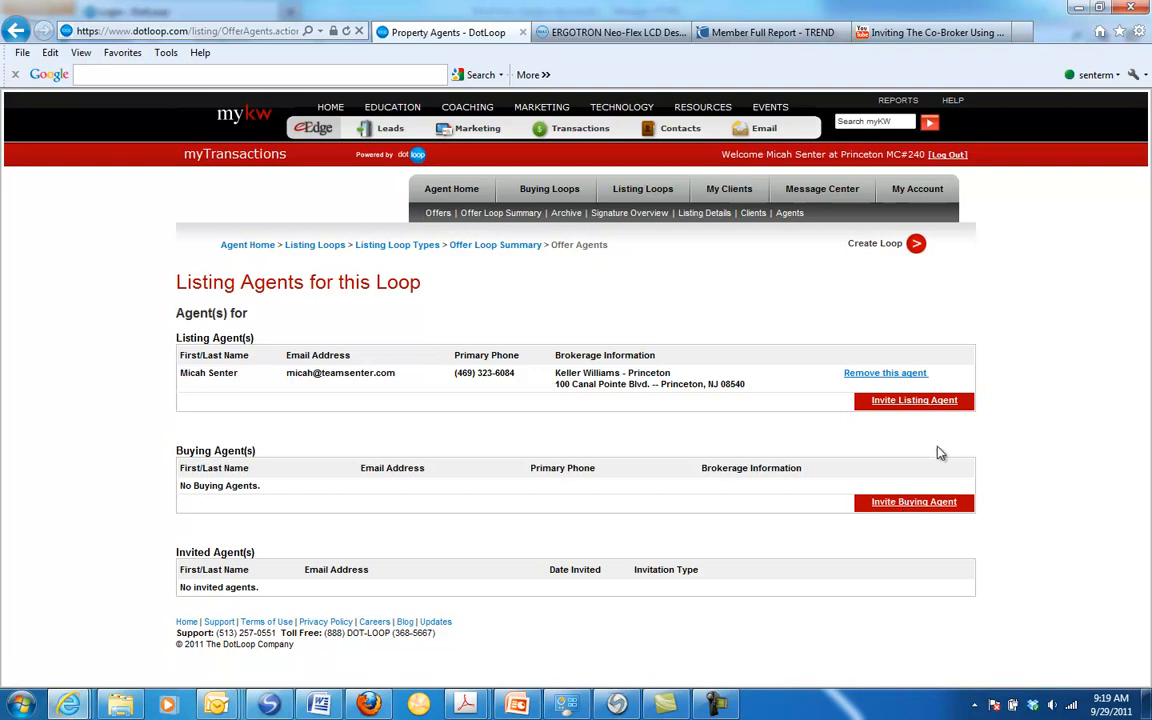
click(475, 245)
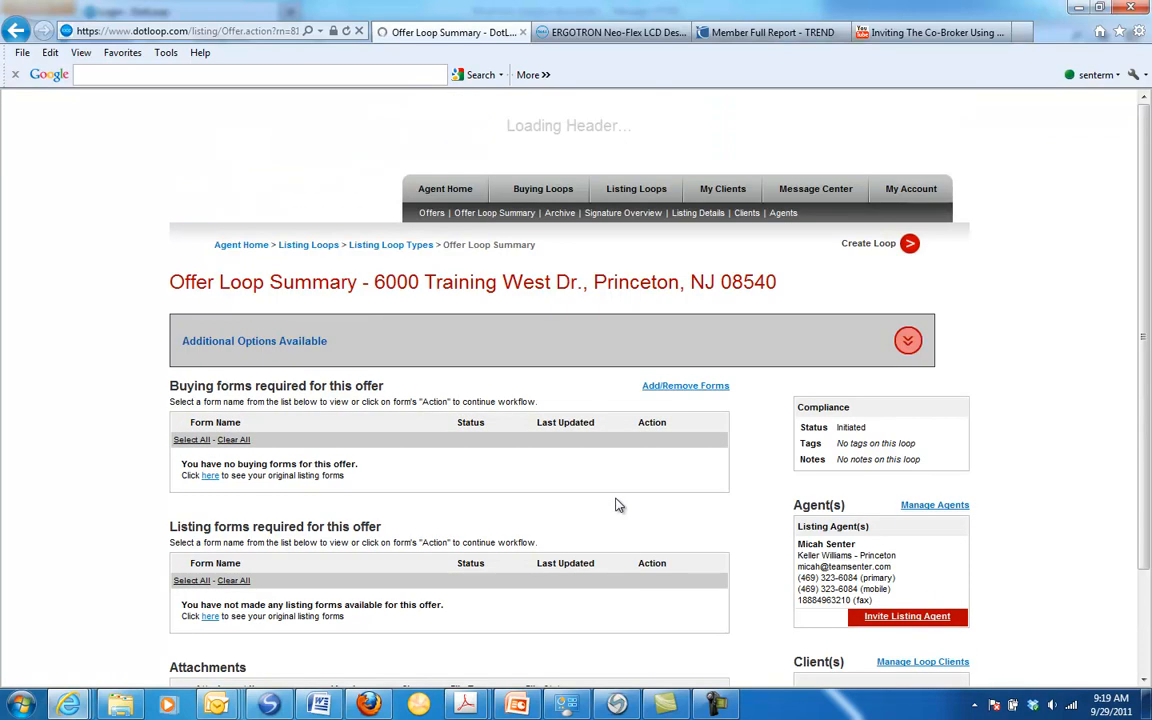
scroll(617, 505, down, 2)
Step: Go back to the full set of listing loops and open the offer on the closed Cream Ridge listing from page 2
click(391, 245)
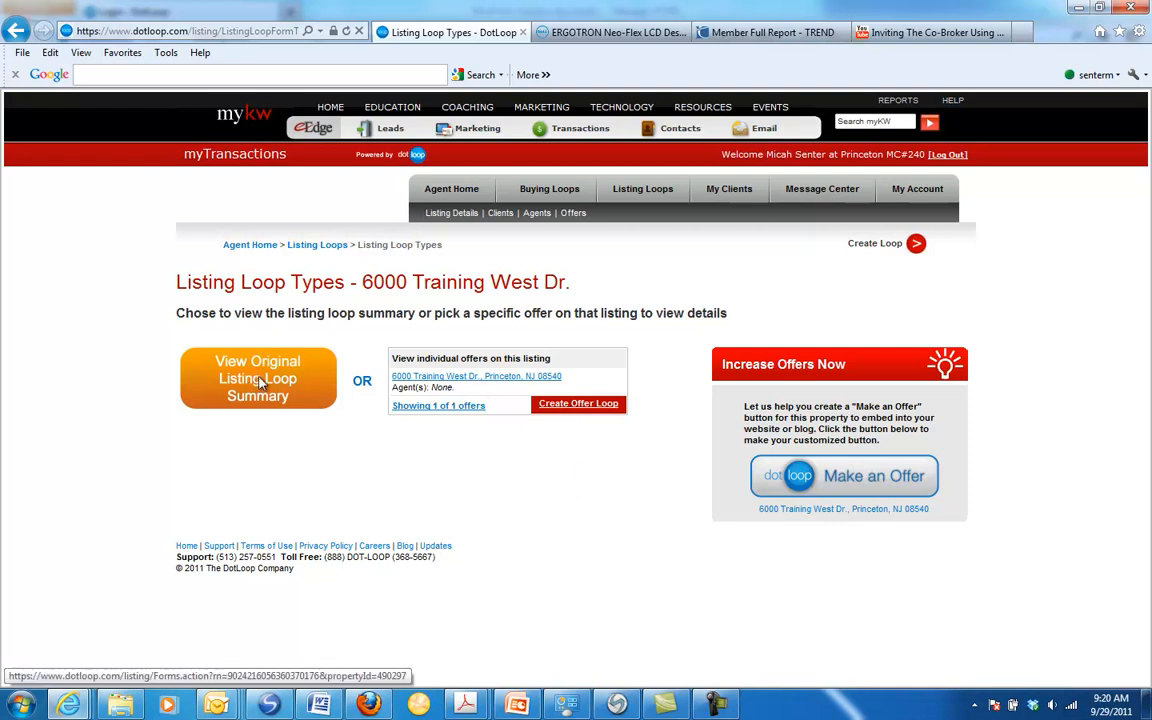
click(641, 192)
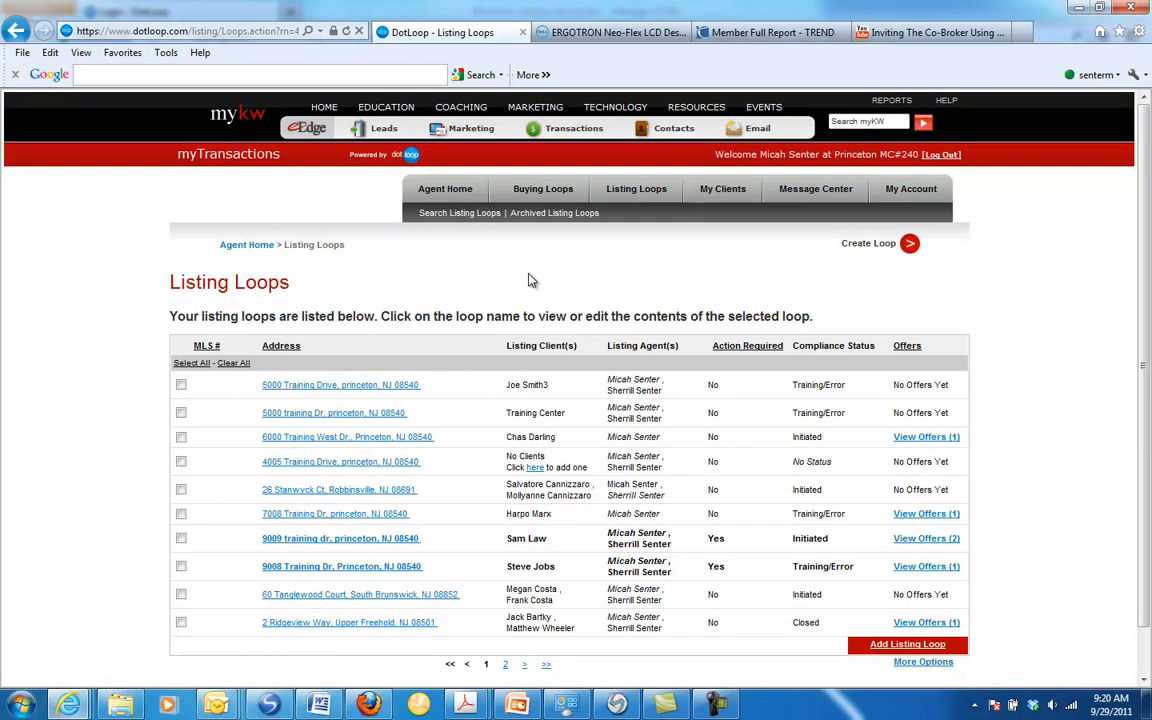
scroll(524, 291, down, 3)
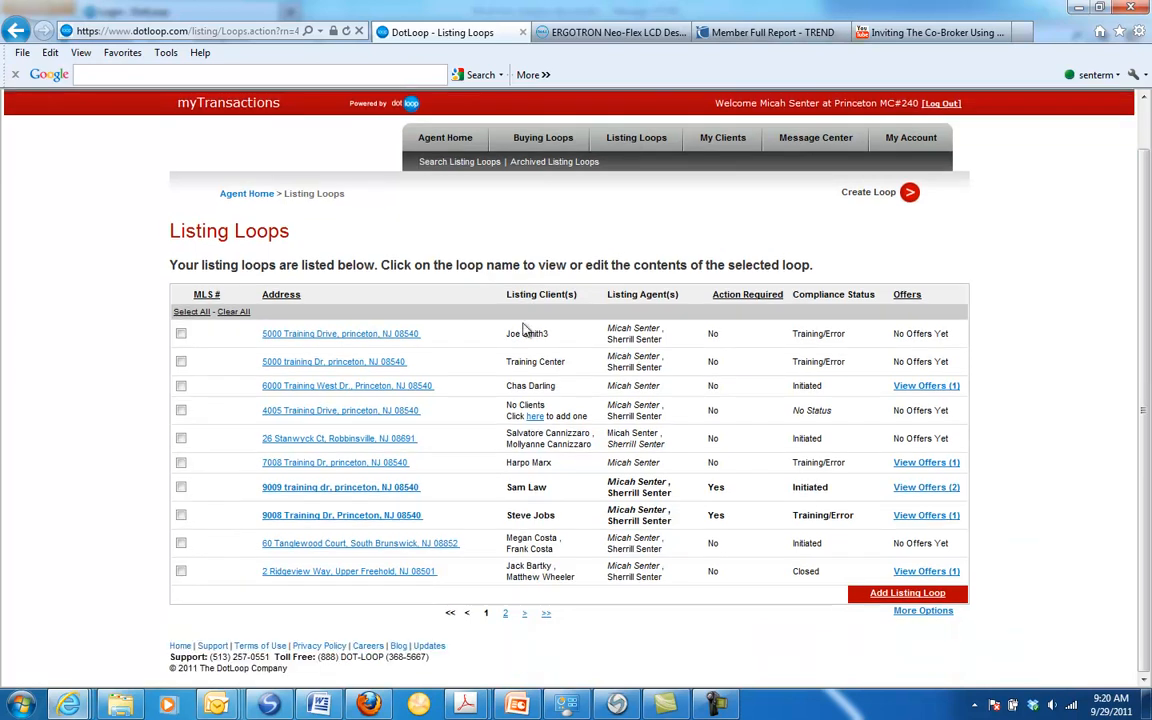
click(507, 620)
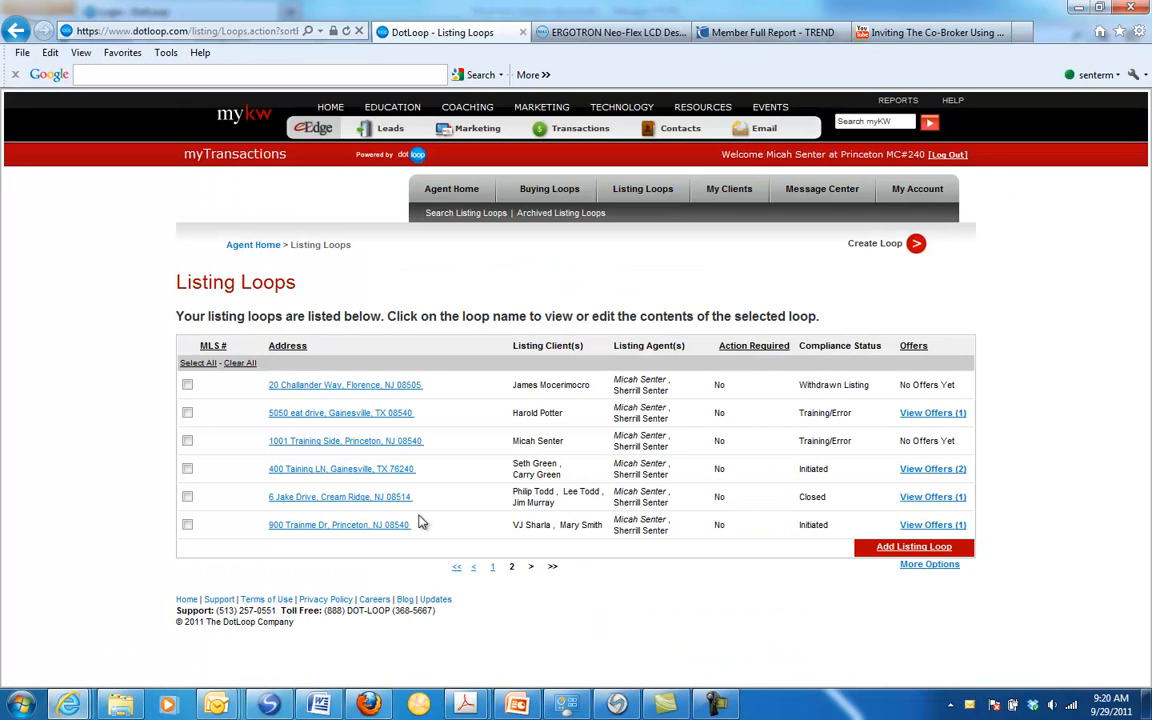
click(350, 500)
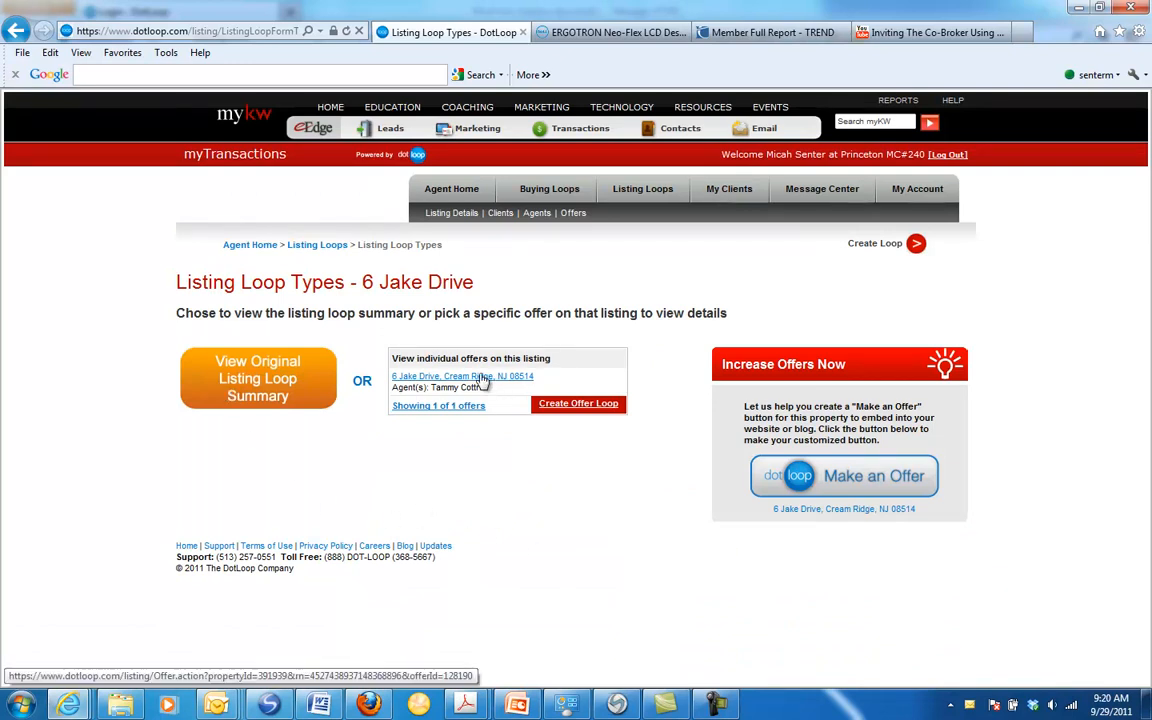
click(446, 379)
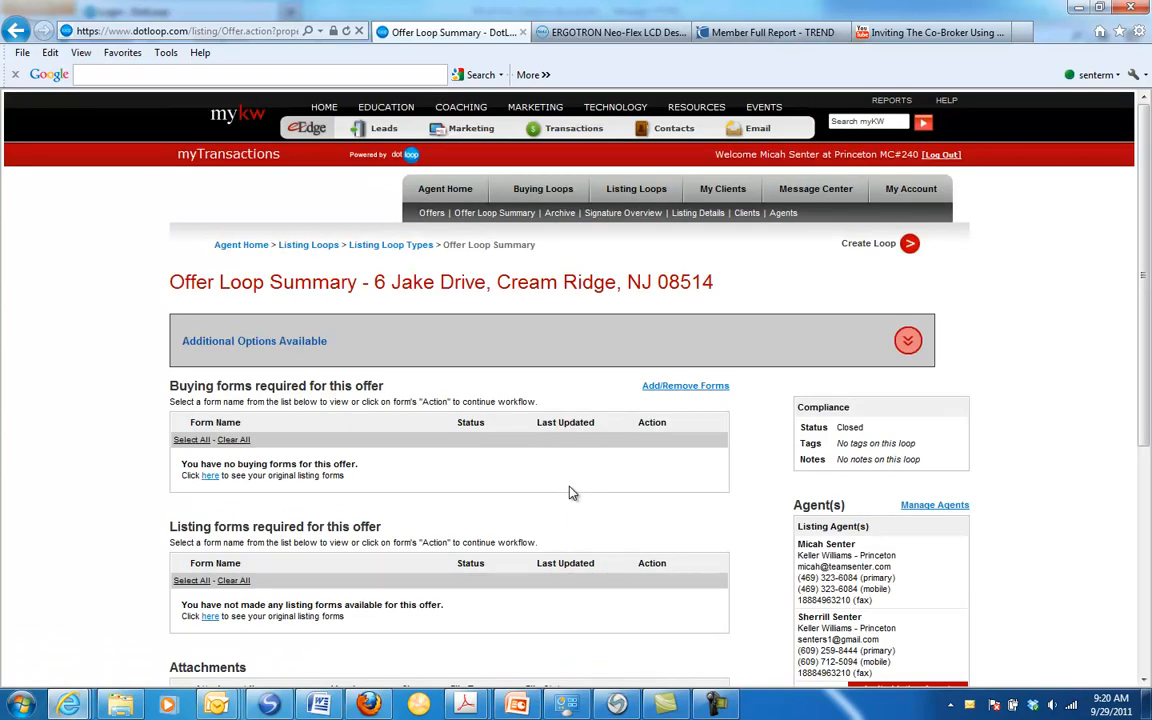
Step: Select the Contract among the offer's attachments, generate it as a PDF and open the file in Adobe Acrobat
scroll(570, 492, down, 4)
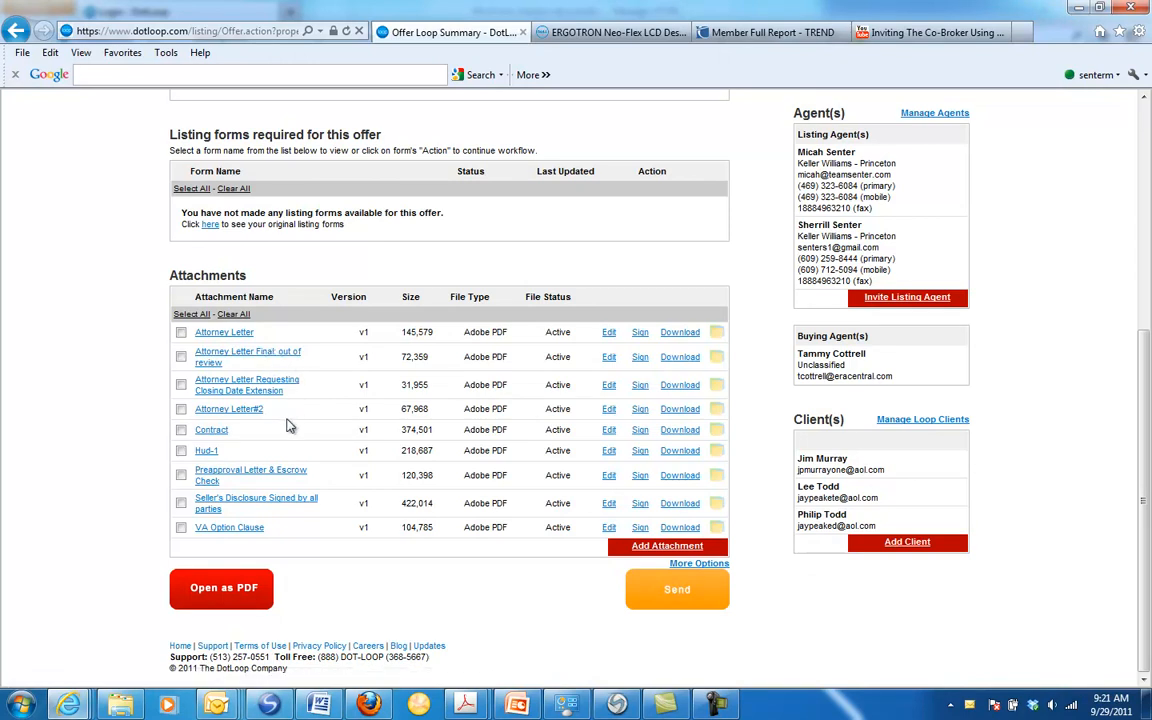
click(181, 430)
click(224, 590)
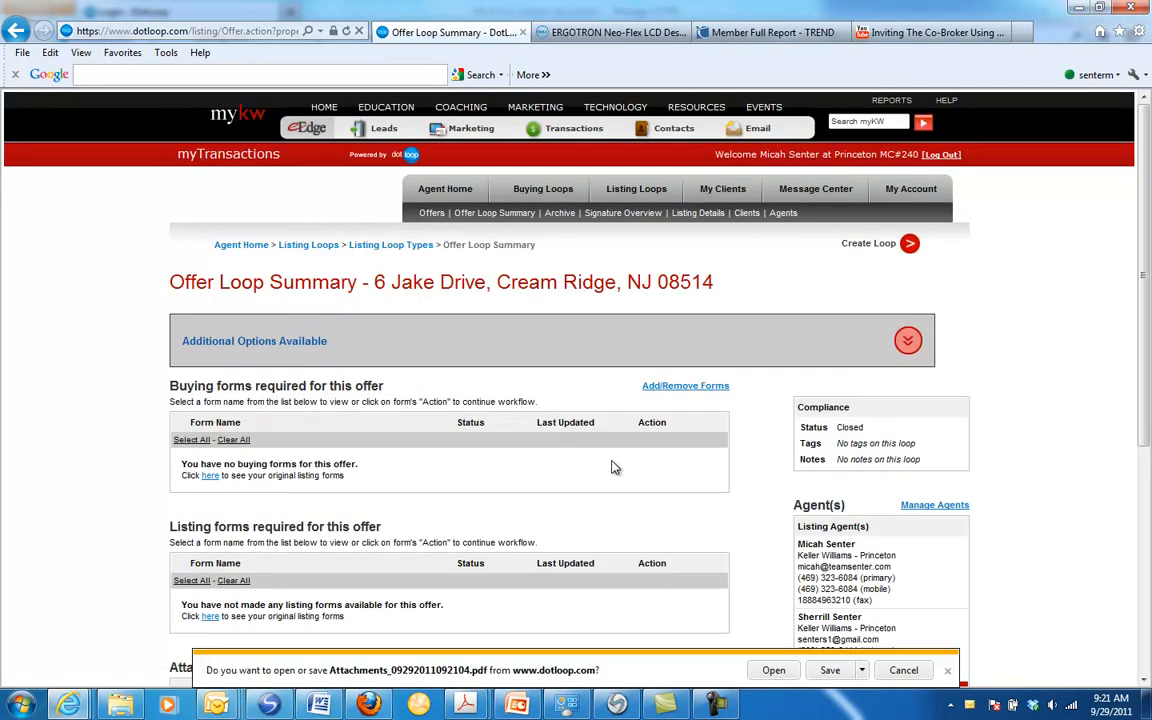
click(789, 676)
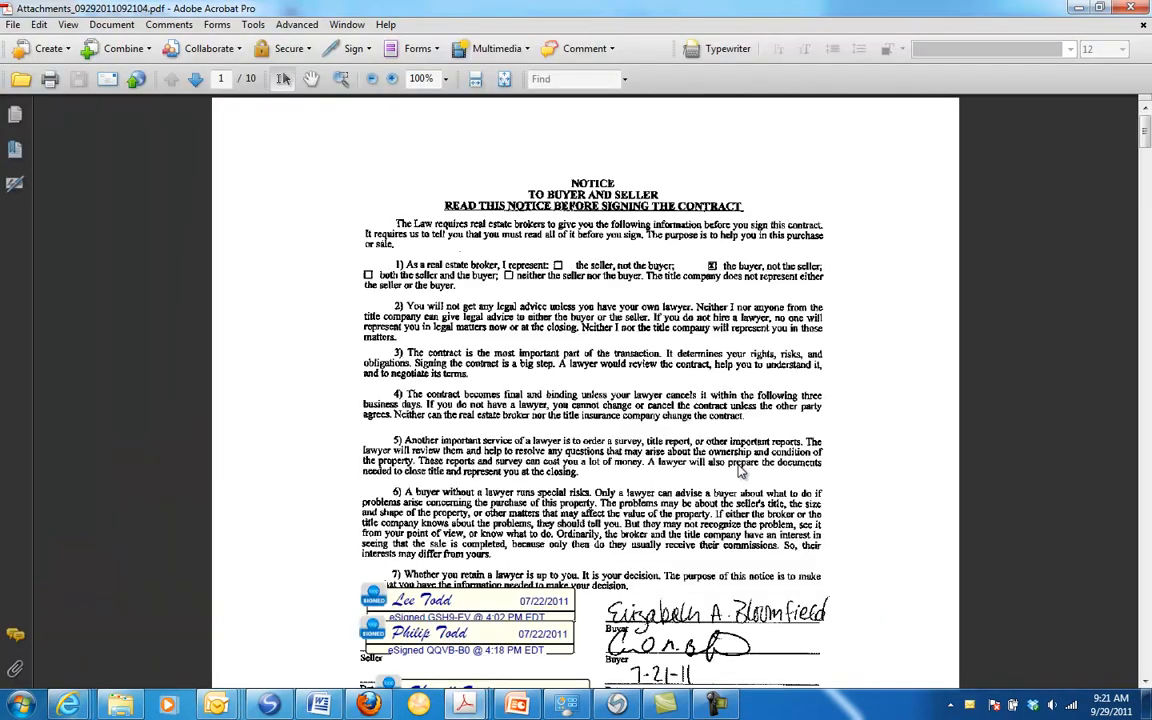
Step: Examine the buyer and seller signatures and initials on pages 1 to 3 of the contract, reducing the zoom to 75%
scroll(568, 400, down, 2)
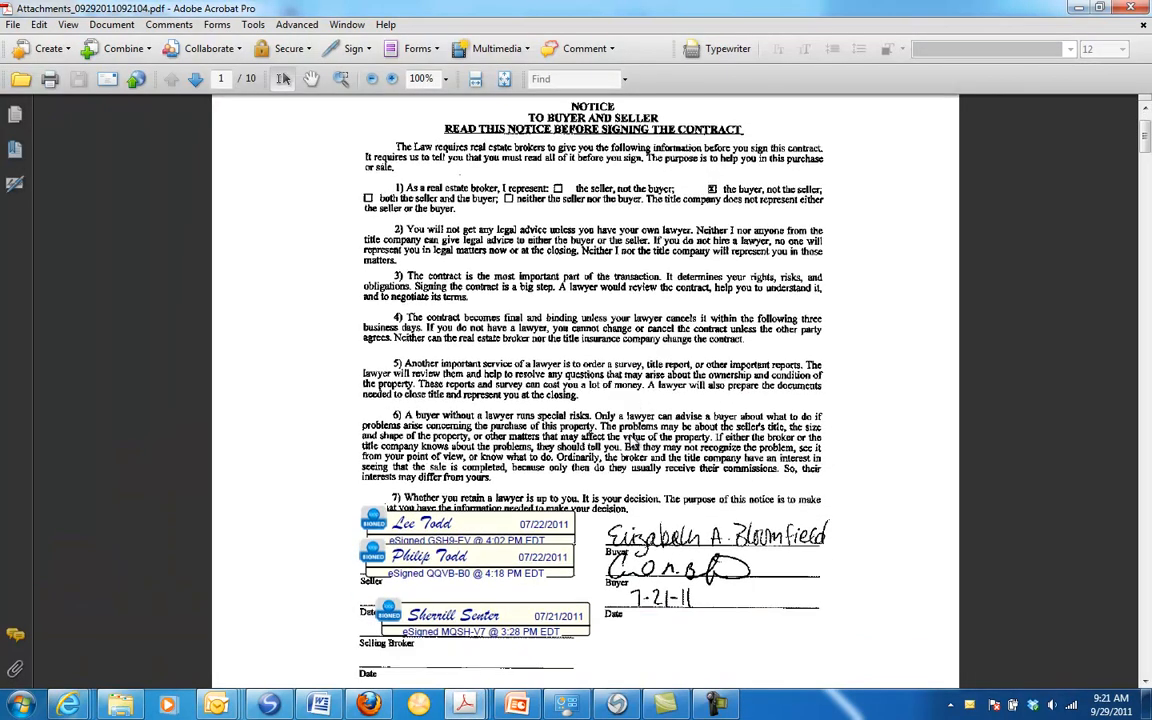
scroll(570, 399, down, 1)
scroll(408, 441, down, 1)
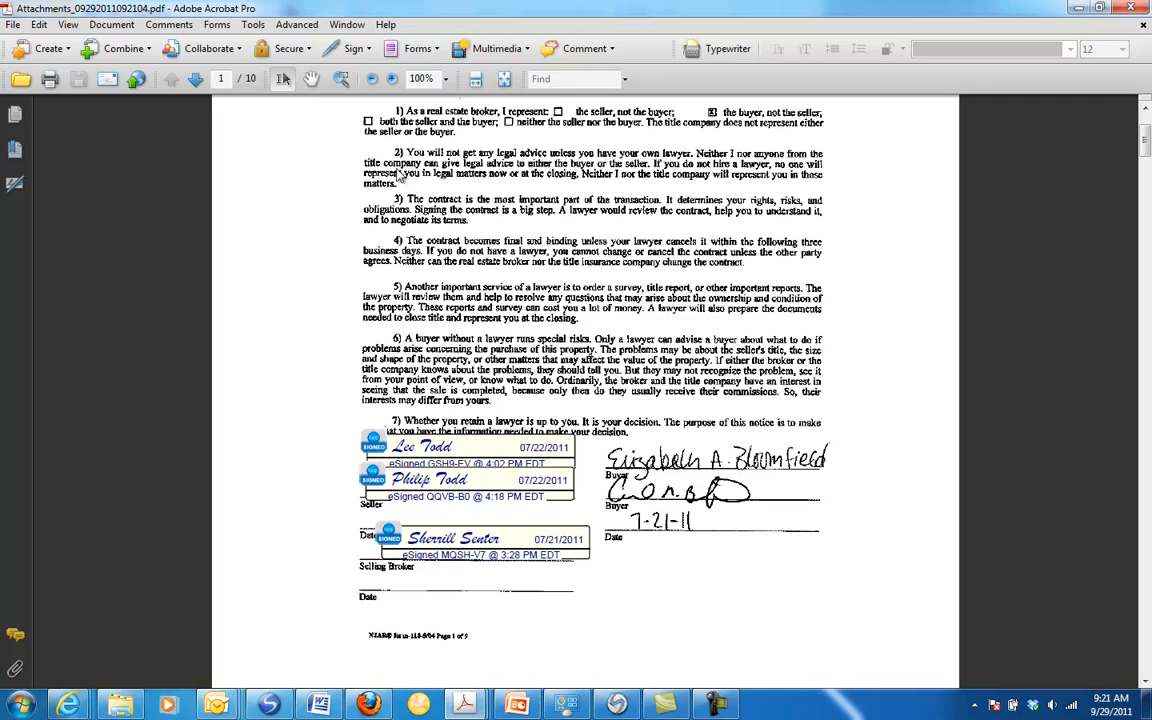
click(195, 80)
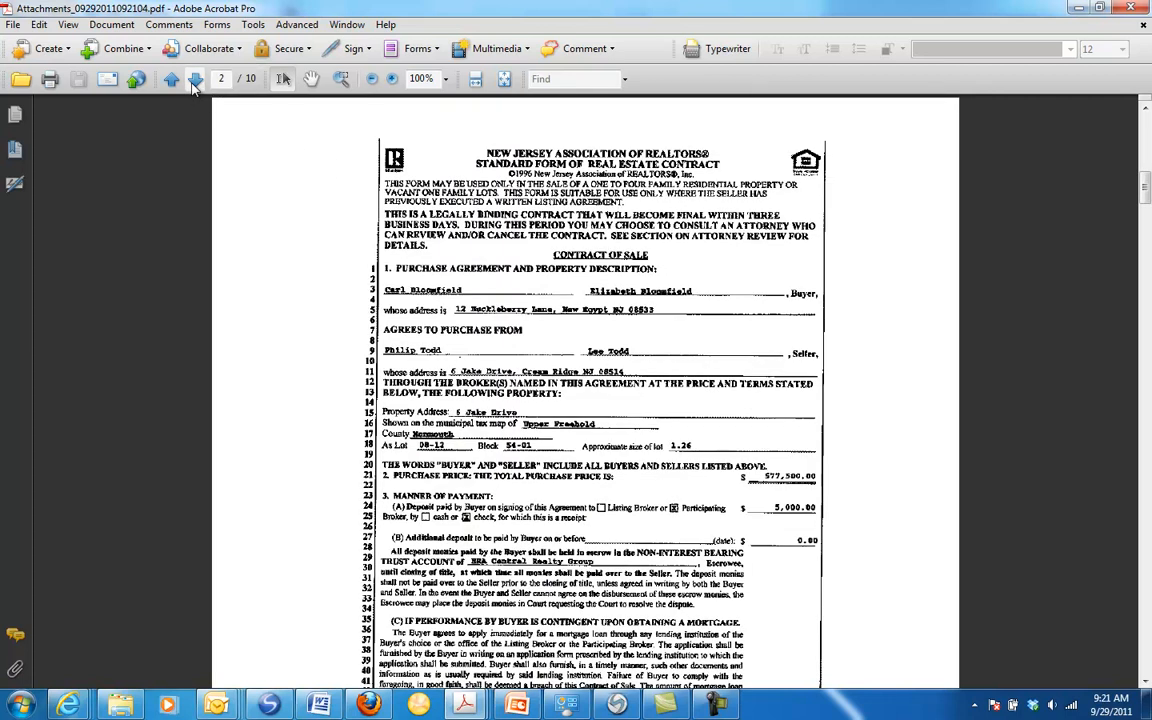
click(372, 82)
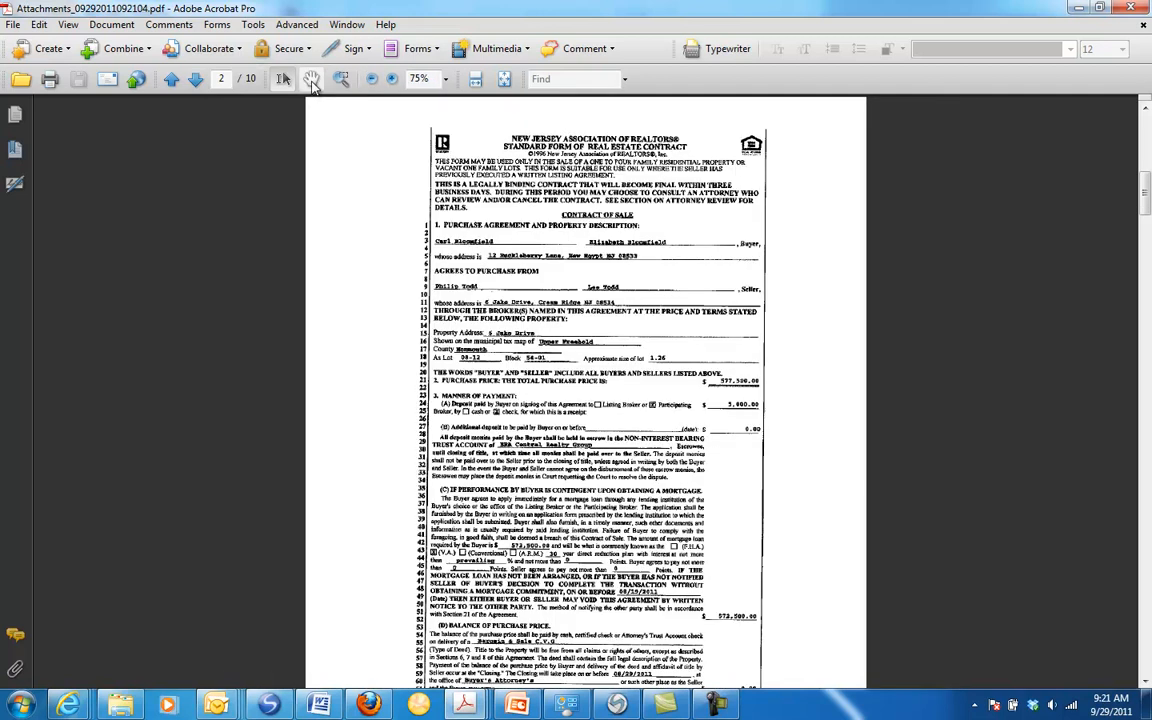
click(195, 80)
scroll(620, 233, down, 3)
scroll(620, 233, down, 1)
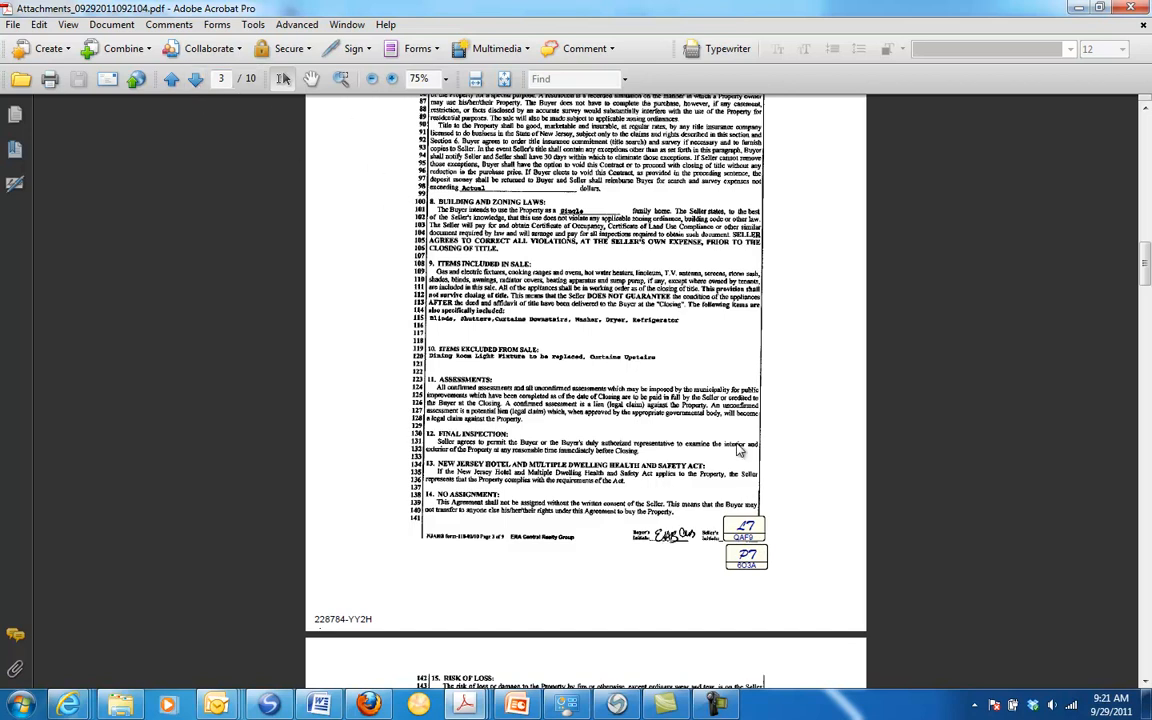
Step: Review pages 4 to 10 of the contract at 66.7% zoom, including the final signature pages, and close the PDF
click(195, 79)
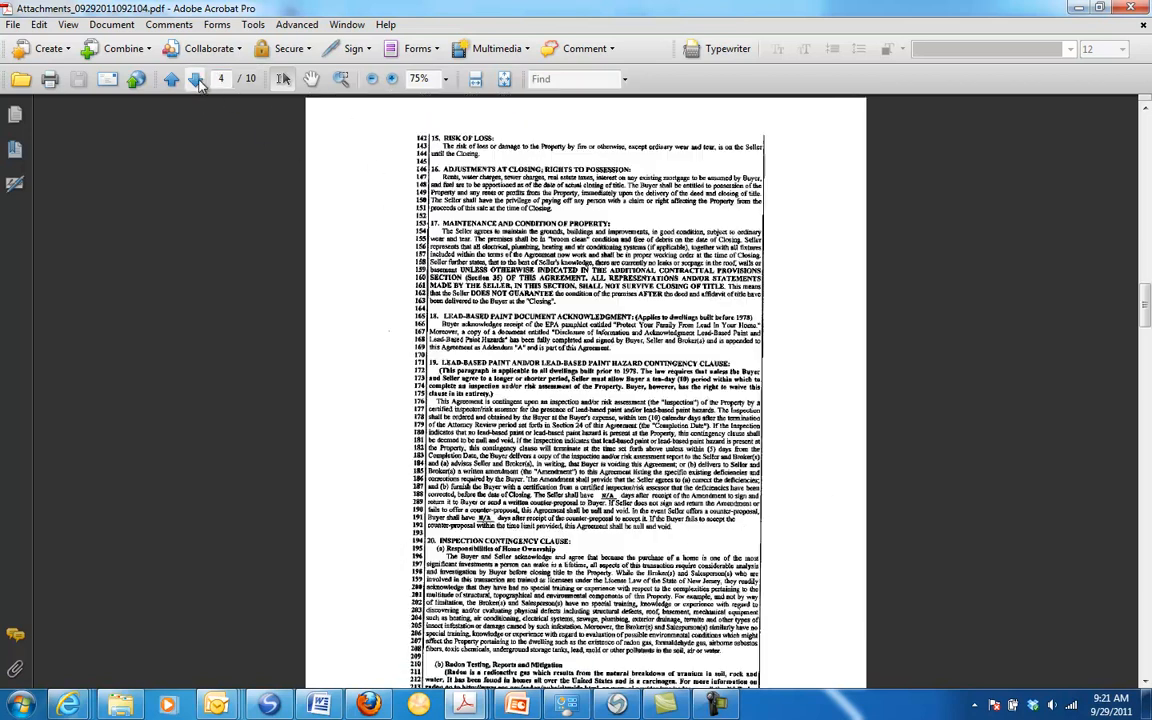
click(195, 79)
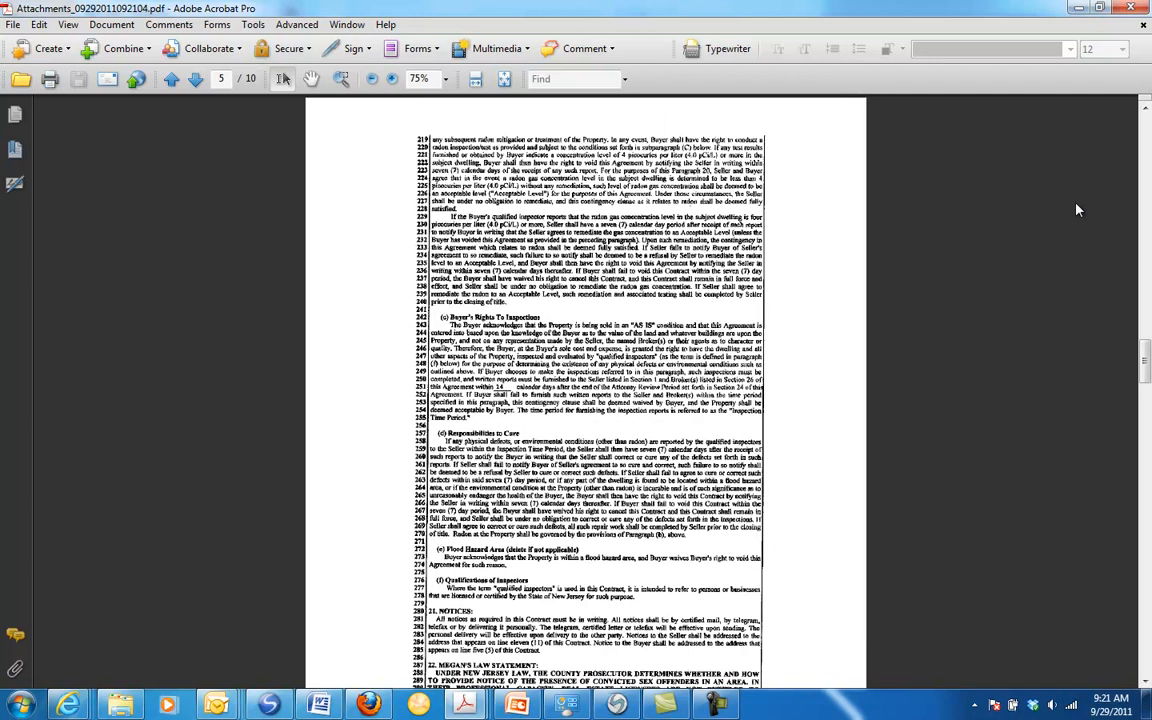
click(372, 79)
click(196, 84)
click(196, 84)
click(196, 84)
click(196, 84)
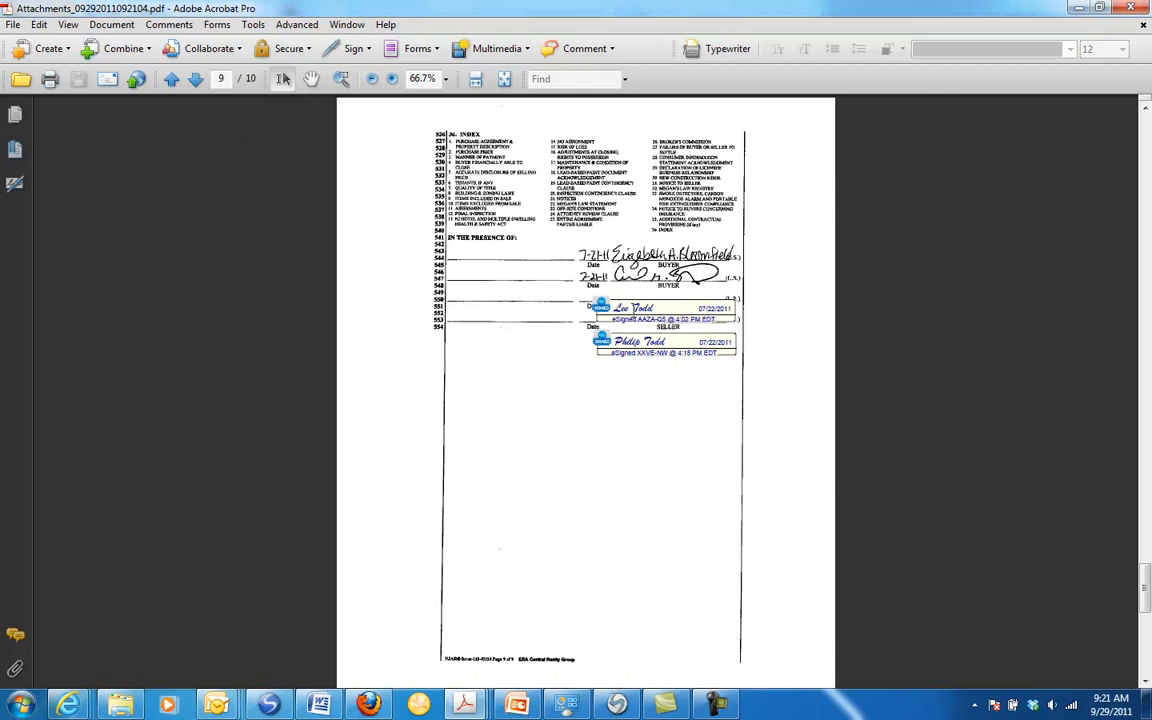
click(198, 82)
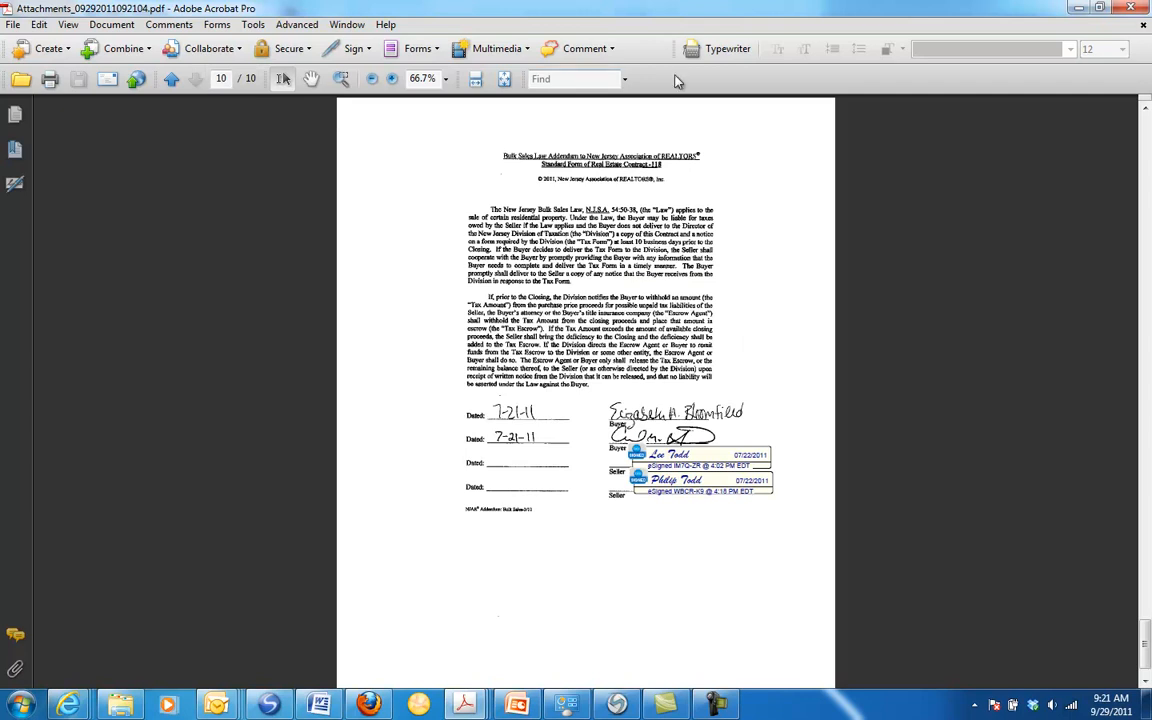
click(1145, 9)
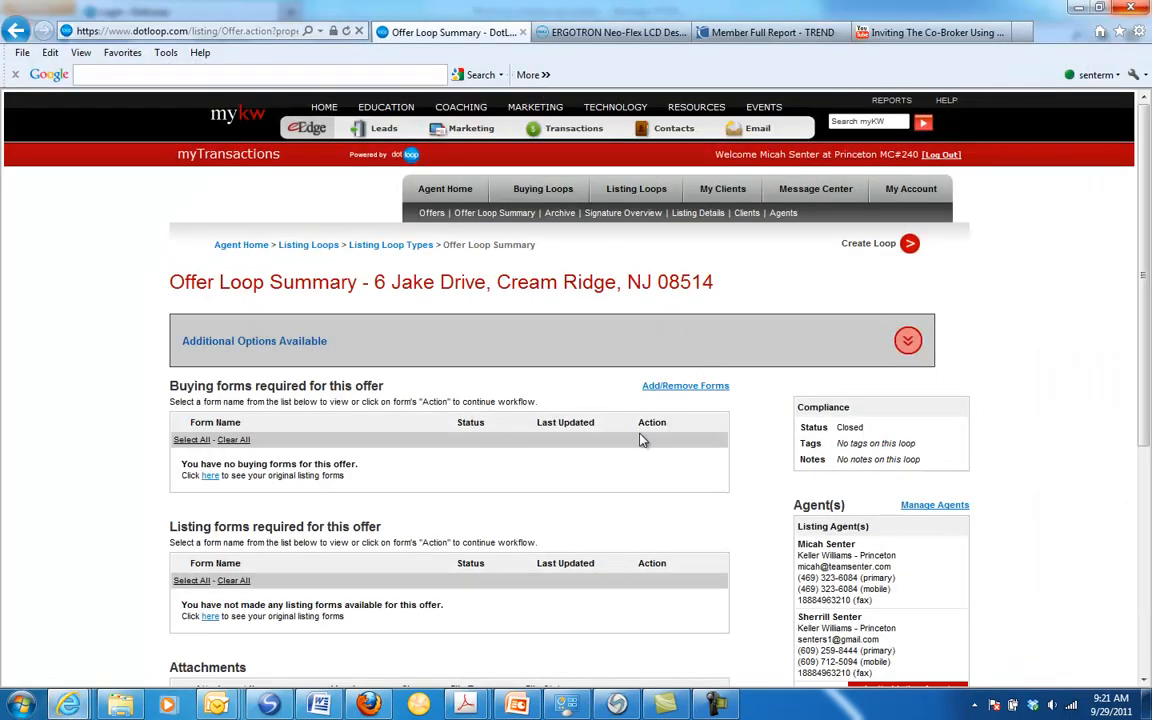
Step: Deselect the Contract attachment, look at the additional options for submitting the loop for review or a greensheet, and collapse them
scroll(640, 454, down, 3)
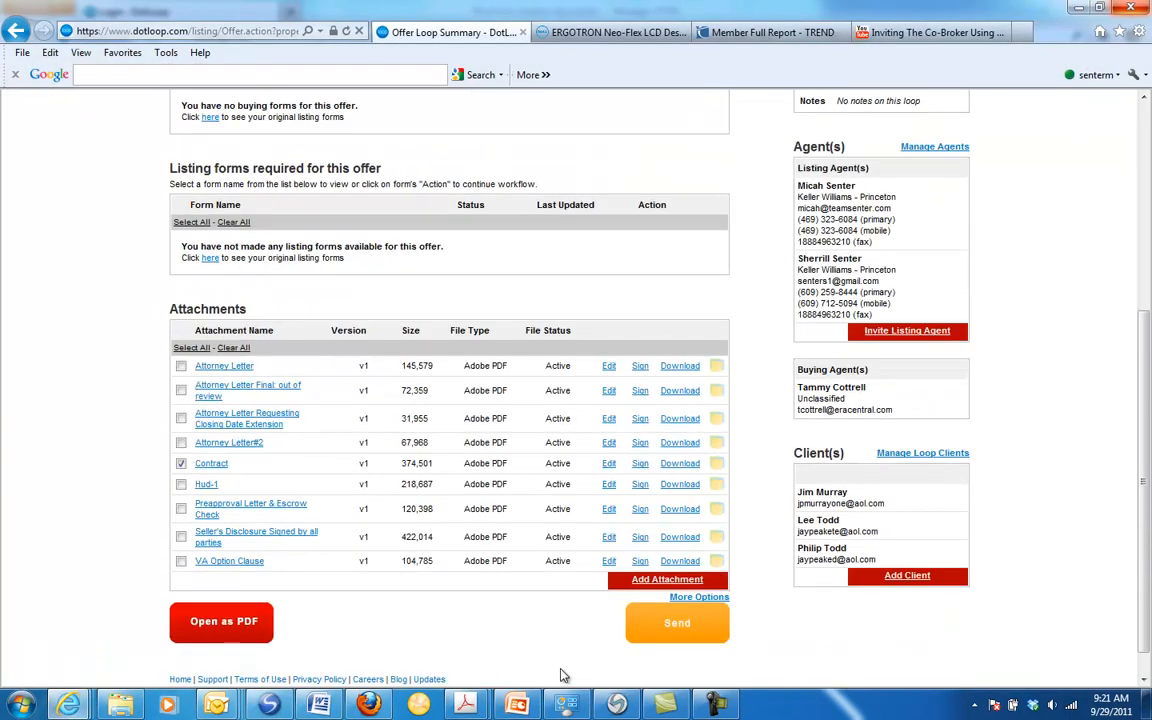
click(181, 463)
scroll(620, 475, up, 5)
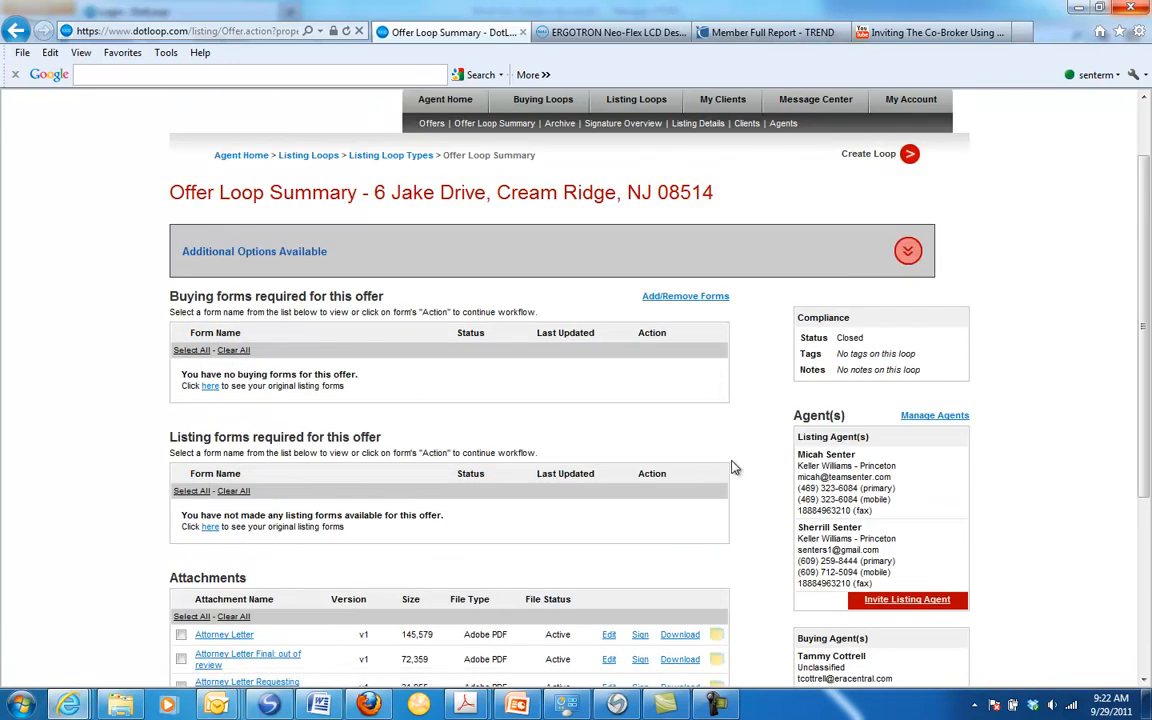
scroll(745, 466, up, 2)
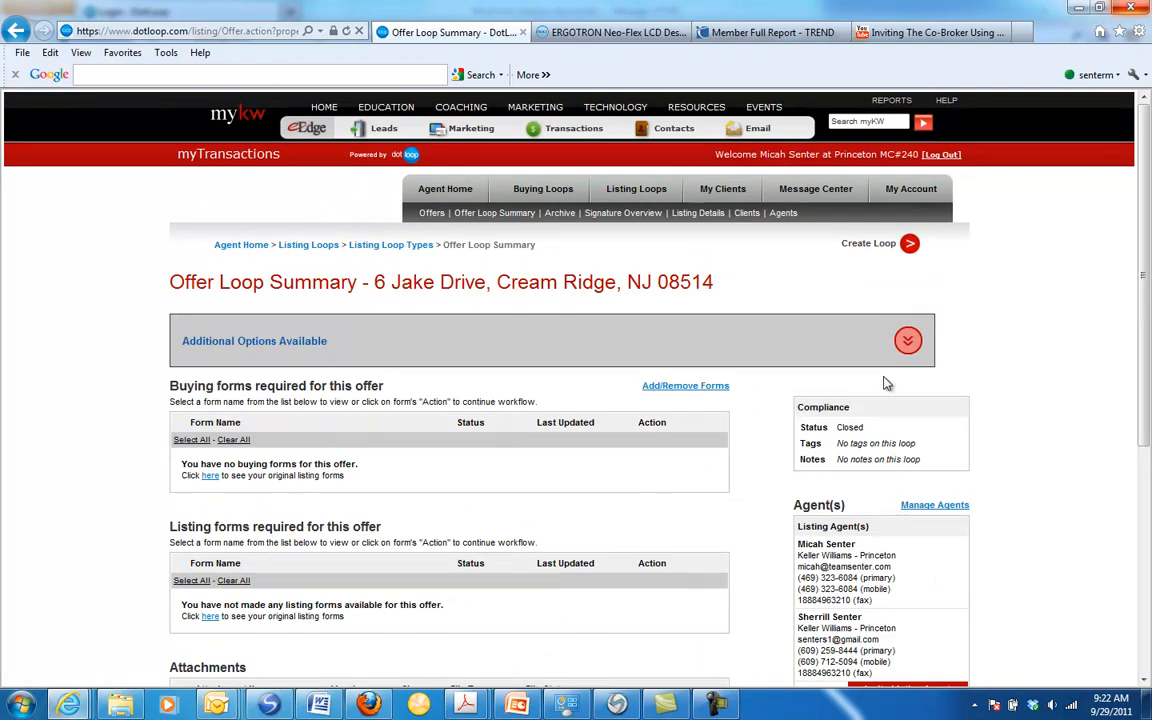
click(908, 341)
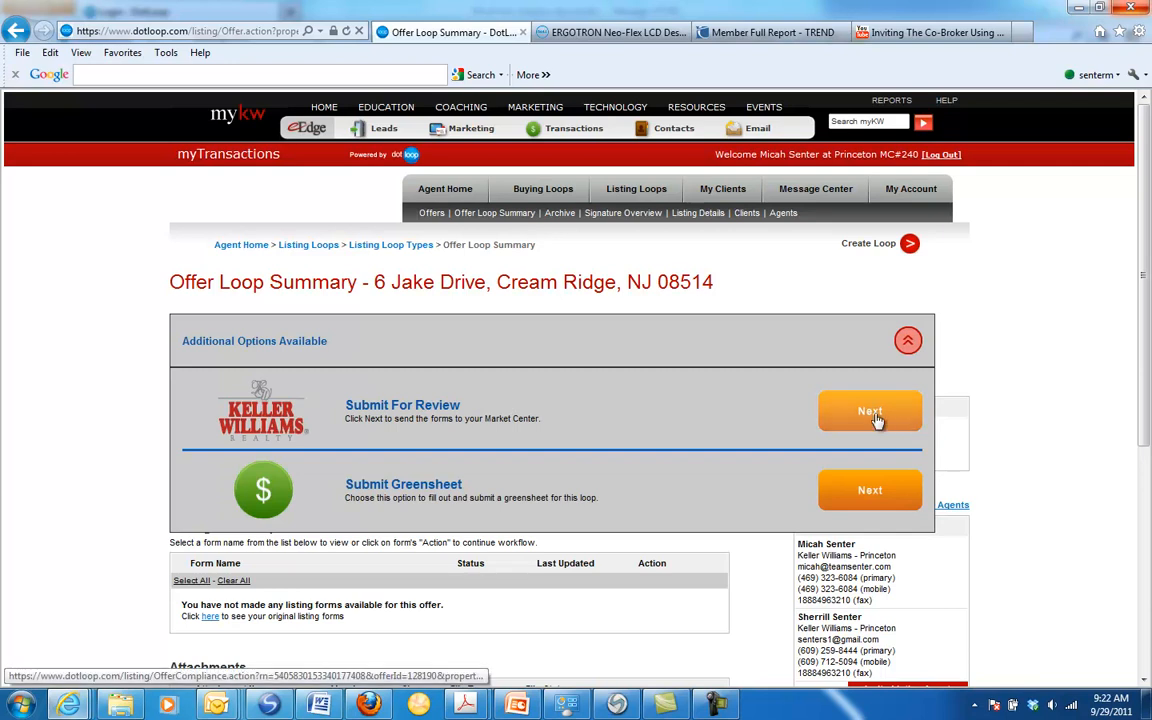
click(908, 341)
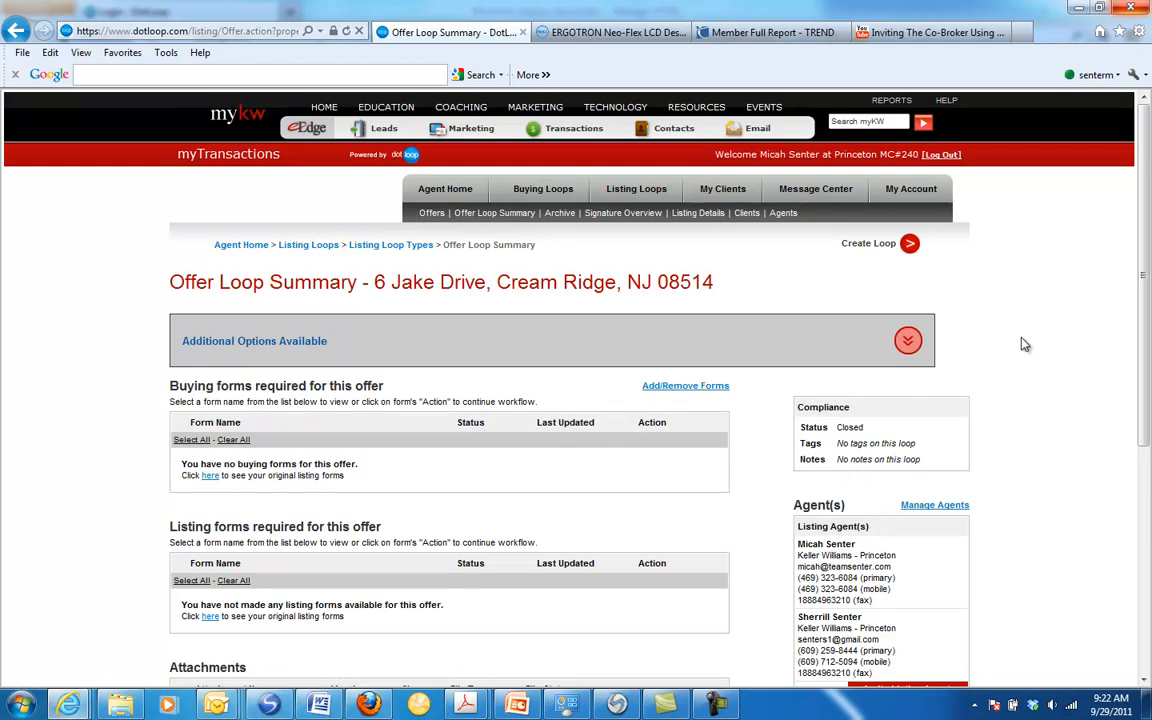
Step: Dismiss the Windows color scheme prompt and review the offer's attachments, buying agent and clients
scroll(1024, 344, down, 3)
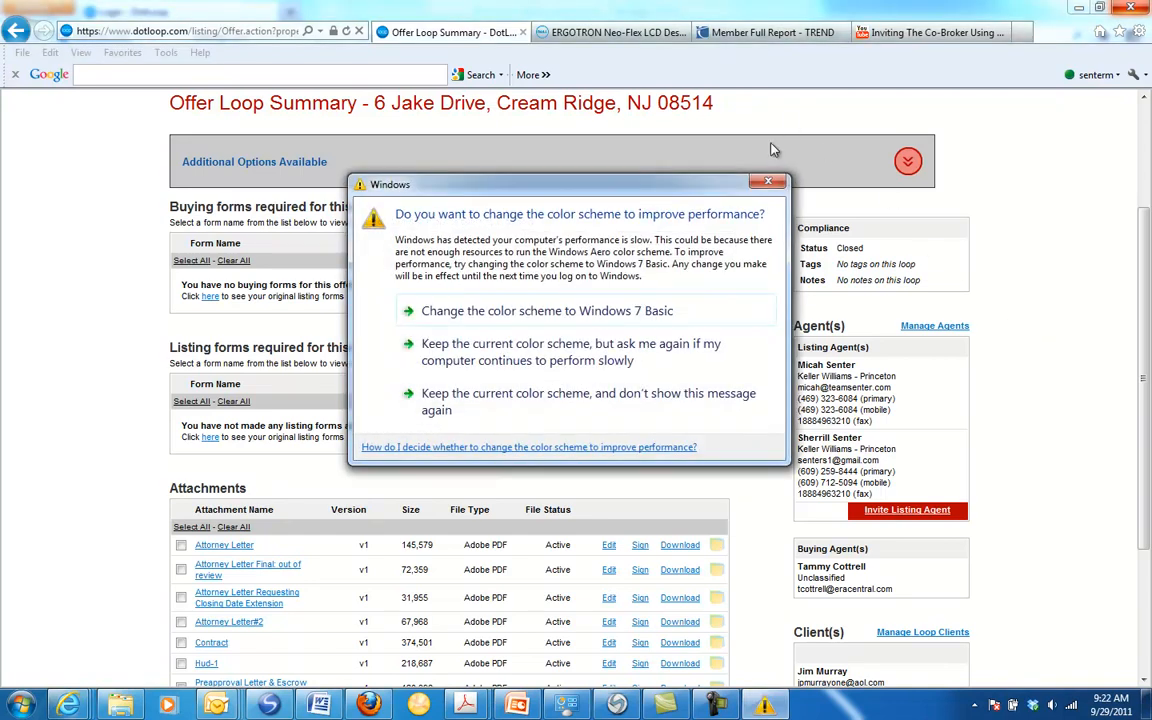
click(767, 185)
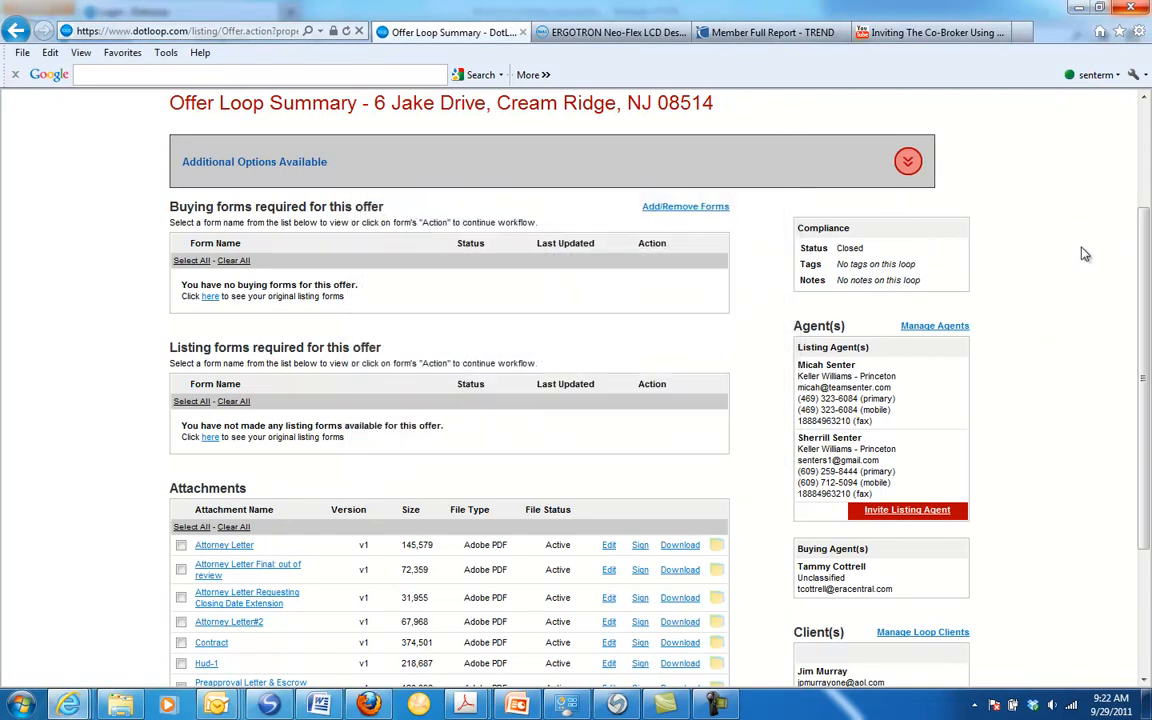
scroll(1133, 401, down, 5)
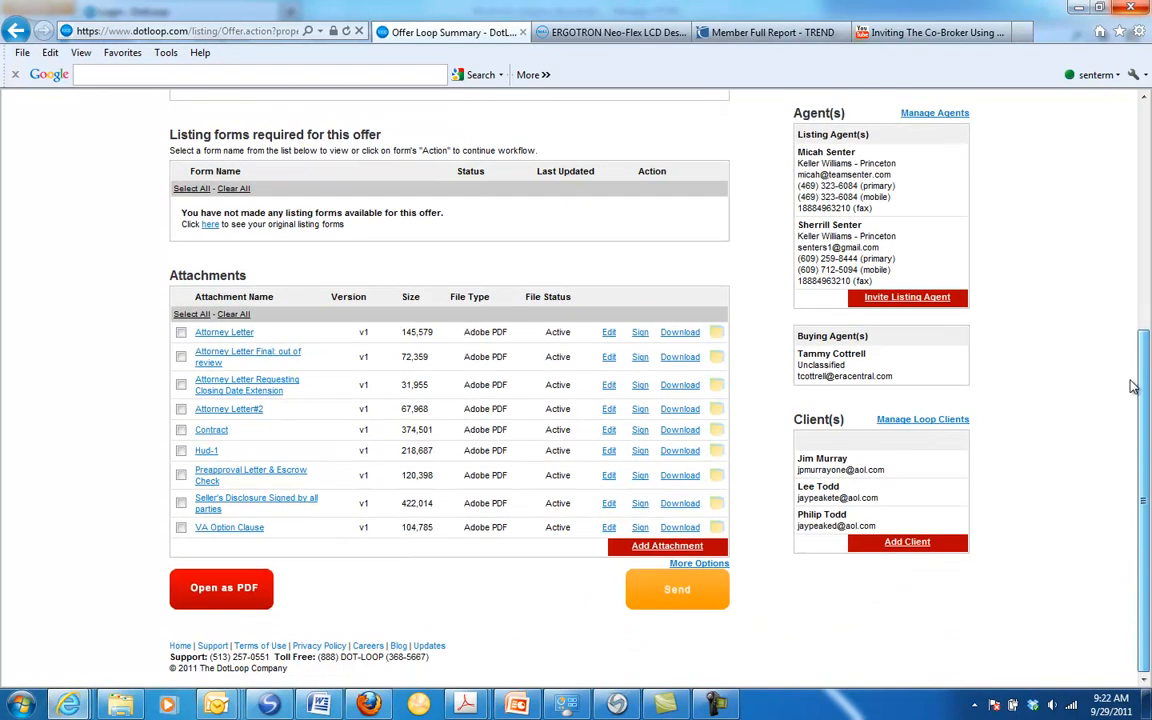
click(713, 700)
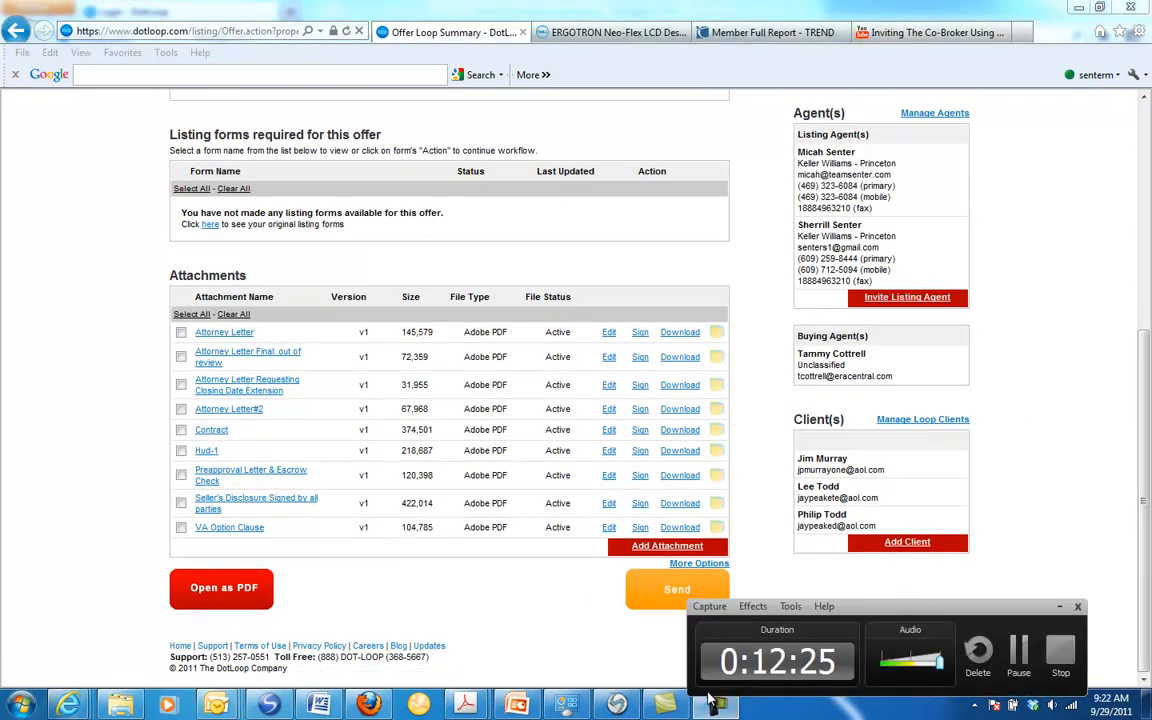